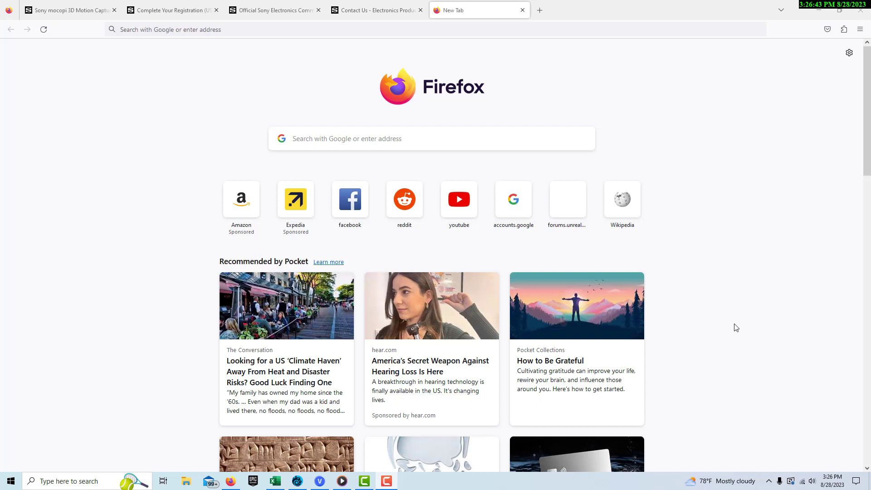
Search the web for "mocopi download" and go to the Unreal Engine receiver plugin section of Sony's mocopi SDK Download page
{"action": "left_click", "coordinate": [459, 139]}
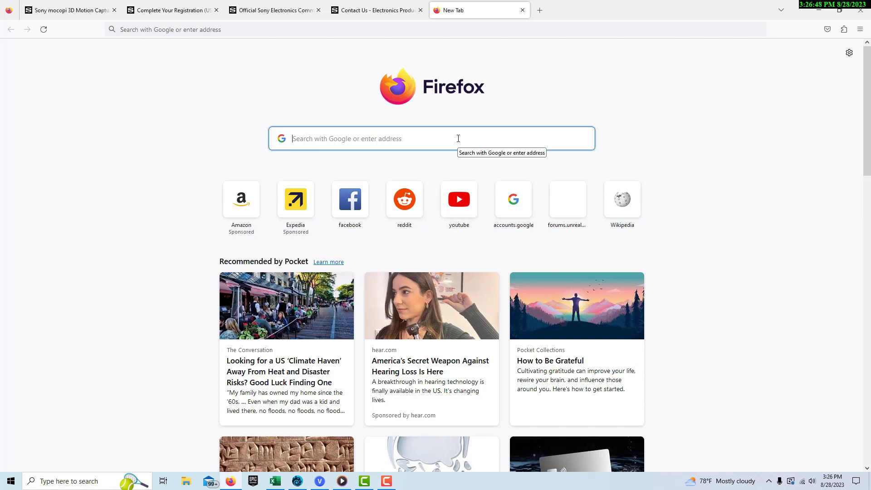
{"action": "type", "text": "mocop"}
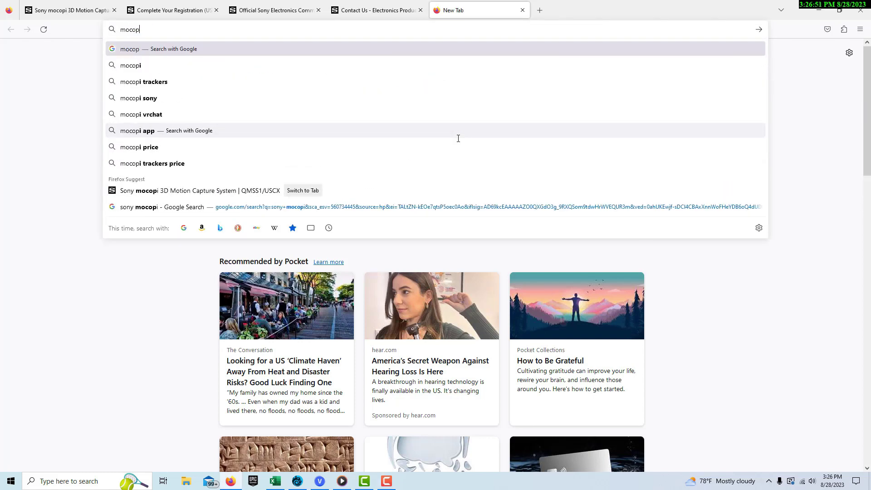
{"action": "type", "text": "i download"}
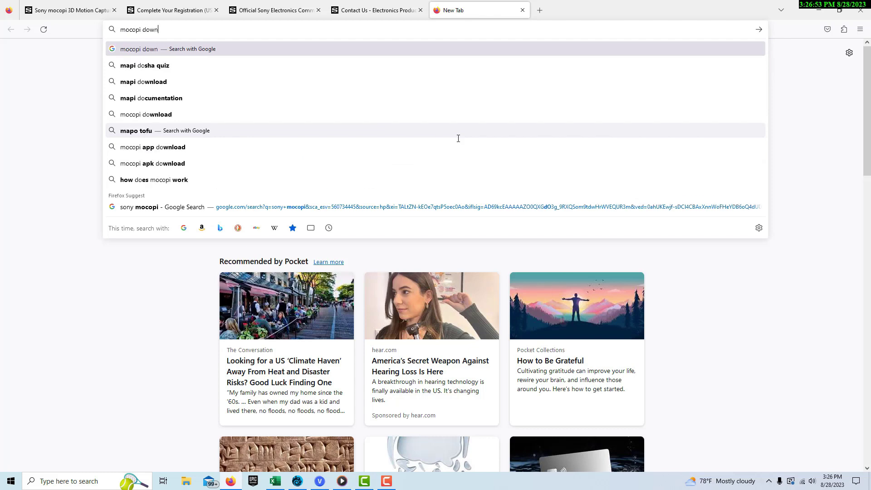
{"action": "key", "text": "Return"}
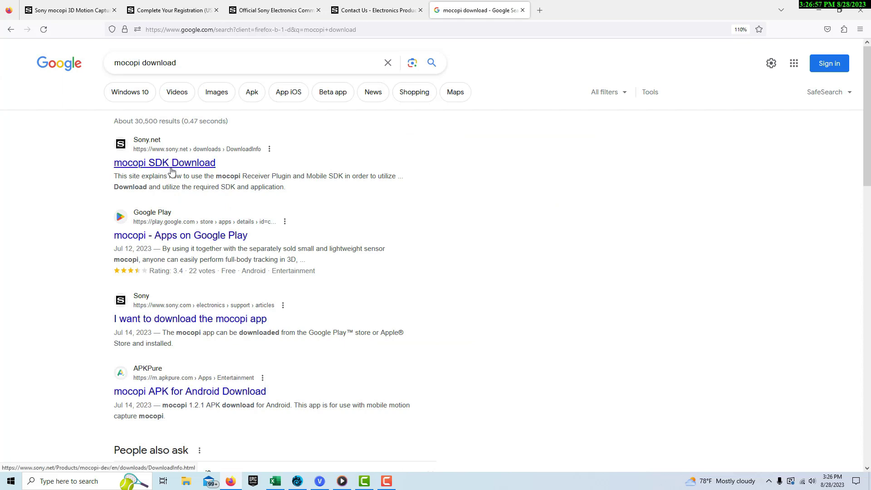
{"action": "left_click", "coordinate": [199, 166]}
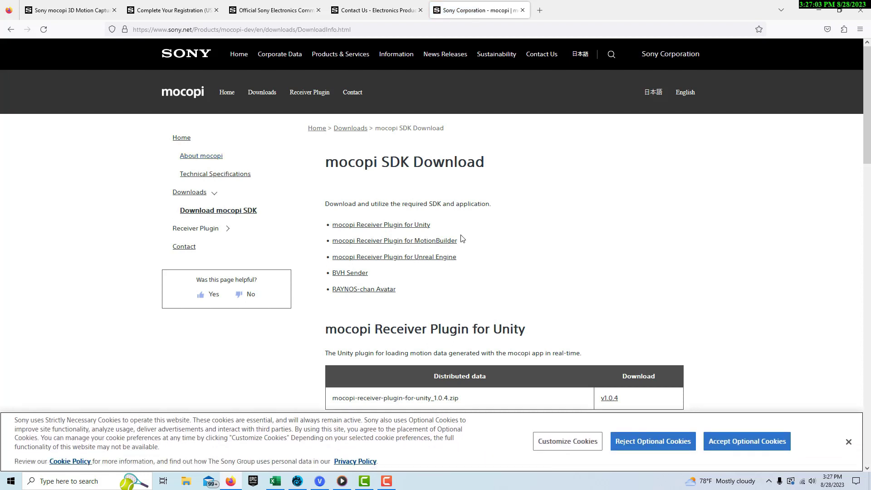
{"action": "left_click", "coordinate": [391, 259]}
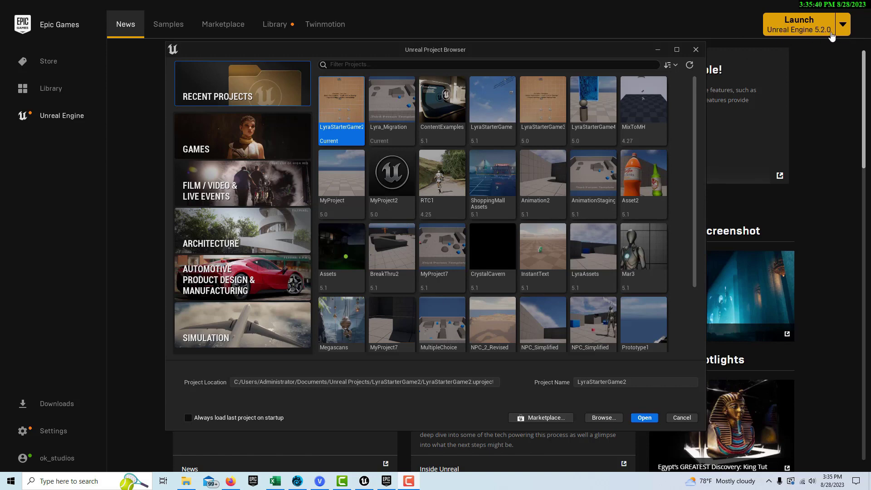
Create a Third Person game project named mocopi1 in D:\Unreal_Projects, and close its editor once it has loaded
{"action": "left_click", "coordinate": [233, 135]}
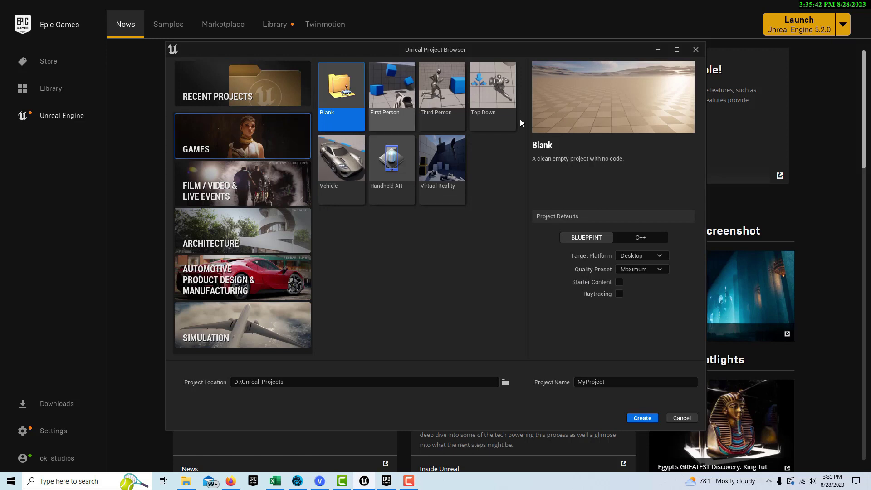
{"action": "left_click", "coordinate": [440, 105]}
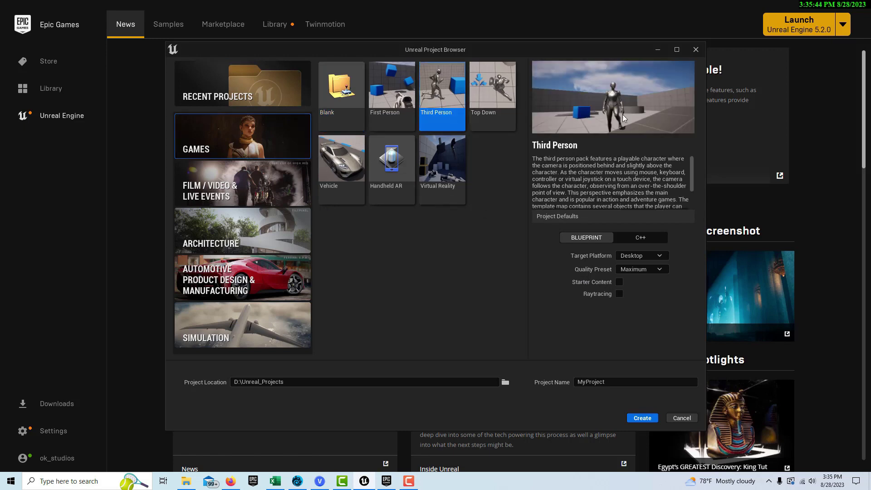
{"action": "left_click", "coordinate": [600, 380]}
{"action": "key", "text": "ctrl+a"}
{"action": "type", "text": "moc"}
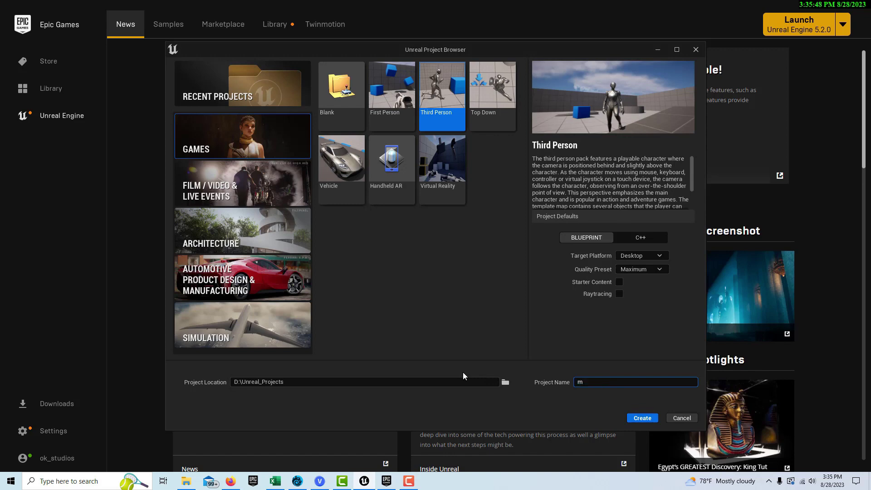
{"action": "type", "text": "op"}
{"action": "left_click", "coordinate": [651, 418]}
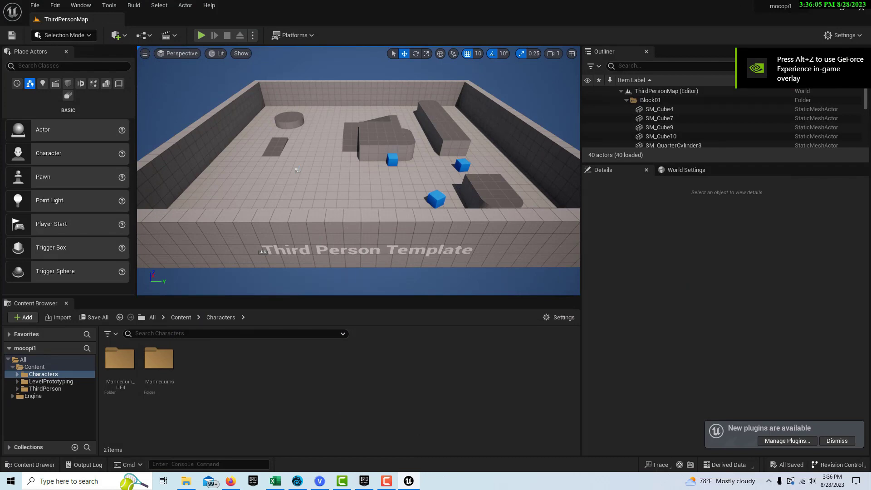
{"action": "left_click", "coordinate": [866, 8]}
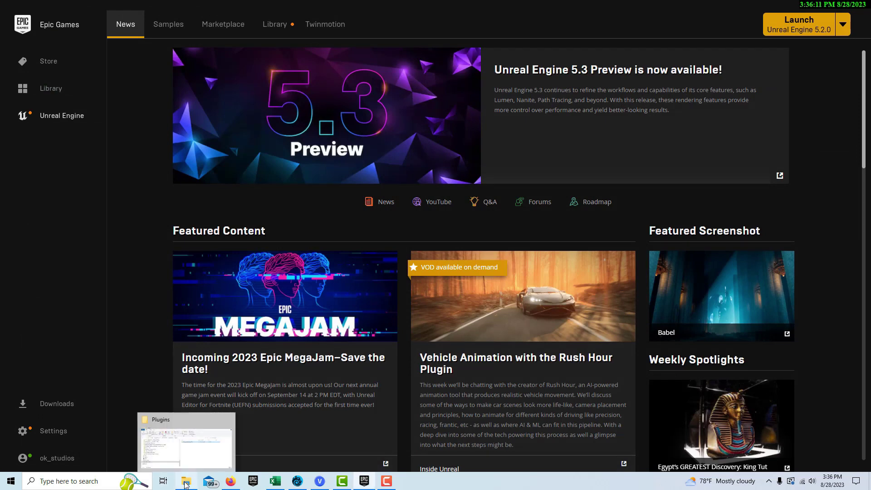
Switch to File Explorer and open the mocopi1 project folder inside Unreal_Projects on Storage Drive (D:)
{"action": "left_click", "coordinate": [186, 483]}
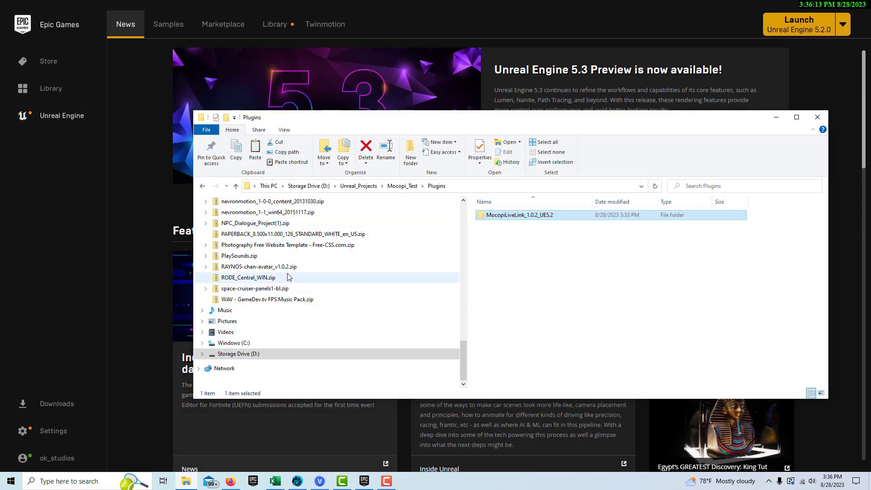
{"action": "left_click", "coordinate": [253, 354]}
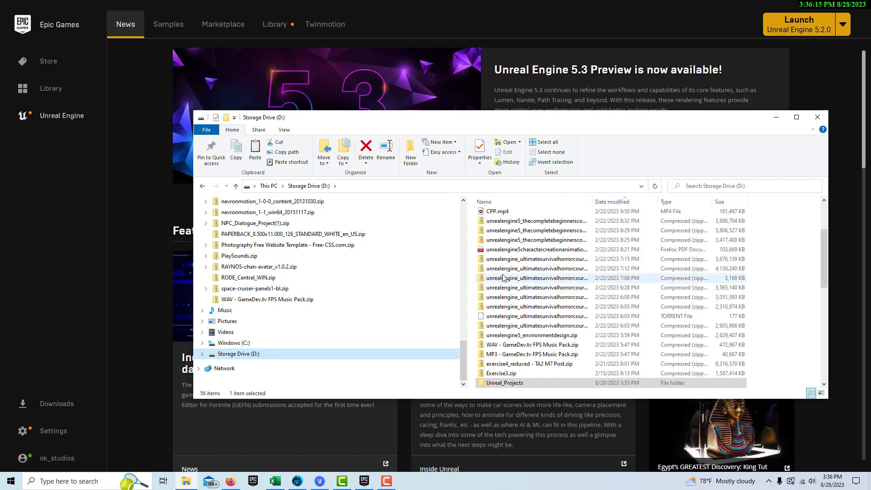
{"action": "scroll", "coordinate": [503, 277], "scroll_direction": "down", "scroll_amount": 2}
{"action": "double_click", "coordinate": [523, 327]}
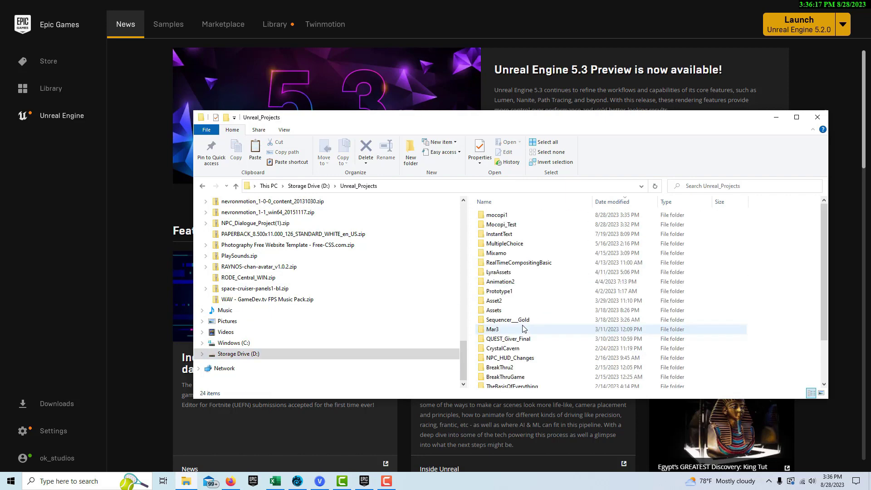
{"action": "double_click", "coordinate": [504, 216]}
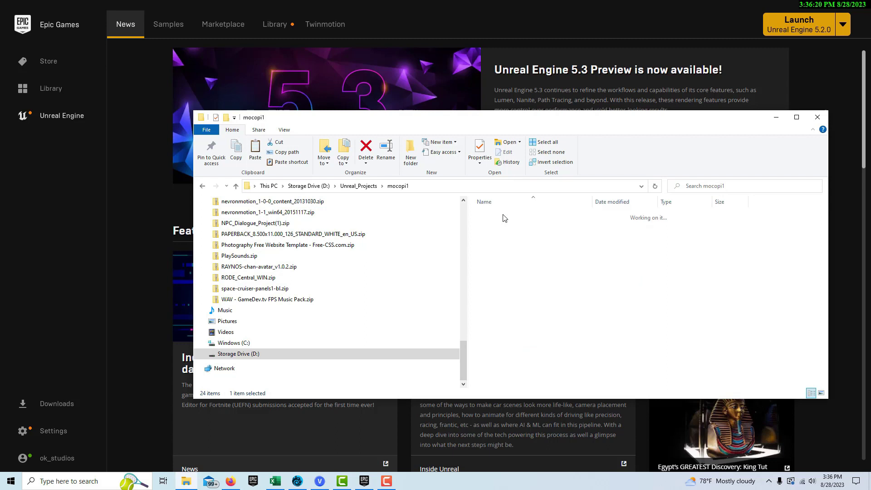
Create a new folder named Plugins in the mocopi1 project folder
{"action": "right_click", "coordinate": [512, 291]}
{"action": "mouse_move", "coordinate": [563, 423]}
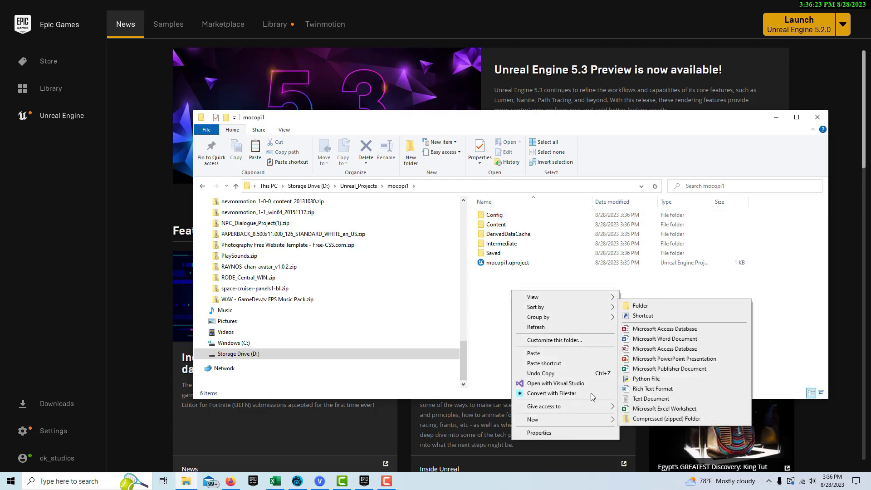
{"action": "left_click", "coordinate": [654, 306]}
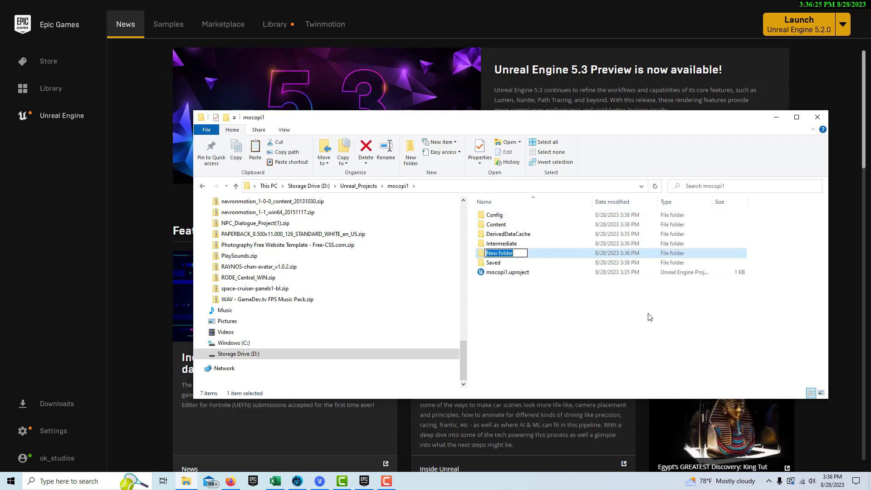
{"action": "type", "text": "Plugins"}
{"action": "left_click", "coordinate": [662, 318]}
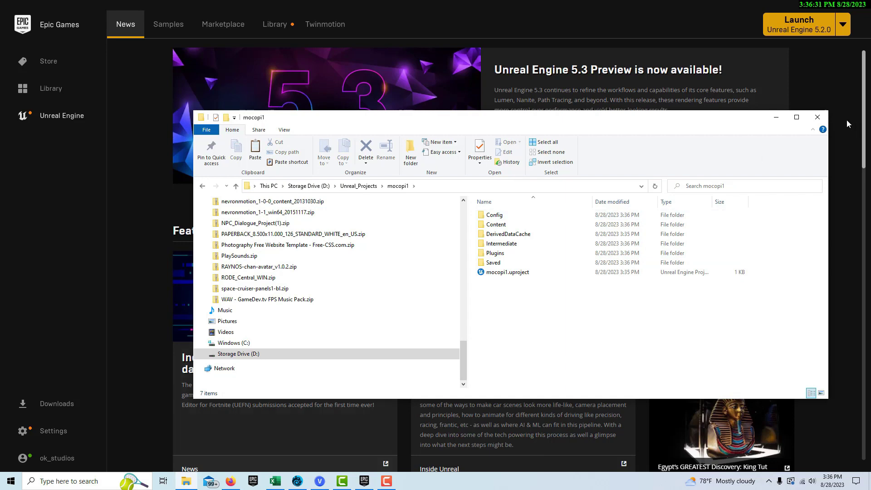
{"action": "left_click", "coordinate": [777, 118]}
{"action": "left_click", "coordinate": [186, 483]}
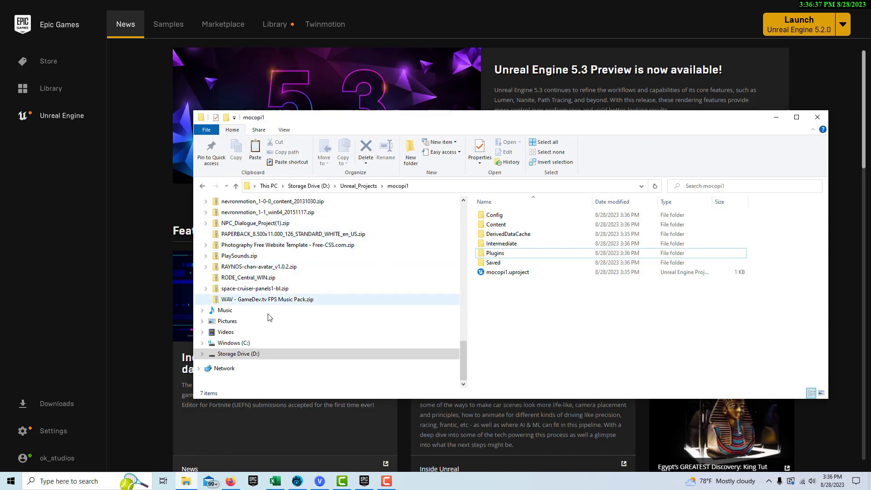
{"action": "left_click", "coordinate": [259, 356]}
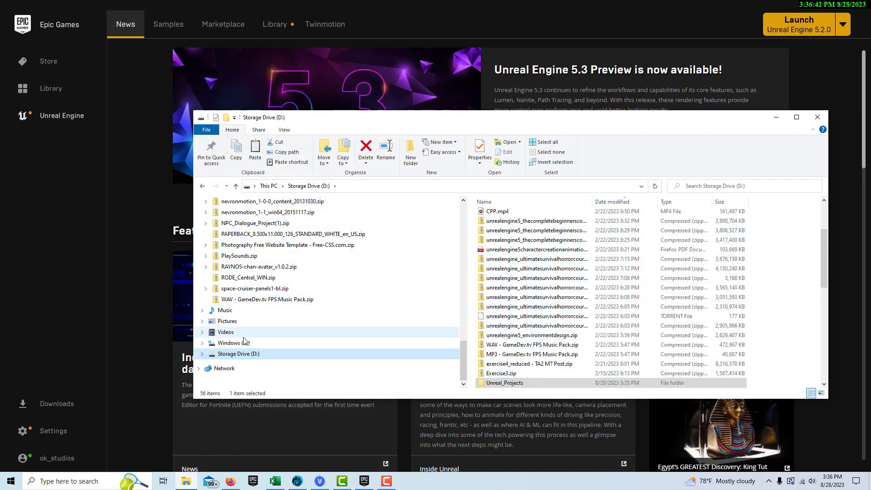
Copy the MocopiLiveLink_1.0.2_UE5.2 folder from the extracted mocopi-receiver-plugin-for-unreal-engine-windows_v1.0.2(1) folder in Downloads
{"action": "scroll", "coordinate": [243, 341], "scroll_direction": "up", "scroll_amount": 5}
{"action": "scroll", "coordinate": [318, 282], "scroll_direction": "up", "scroll_amount": 10}
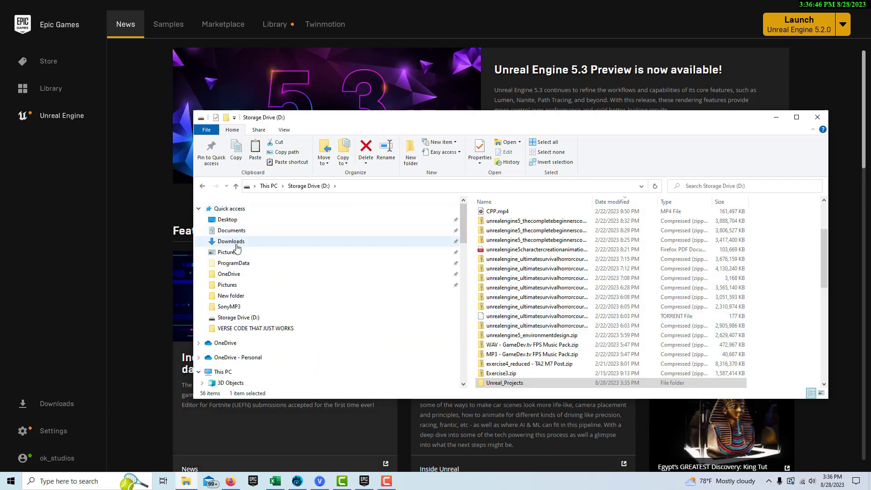
{"action": "left_click", "coordinate": [232, 242]}
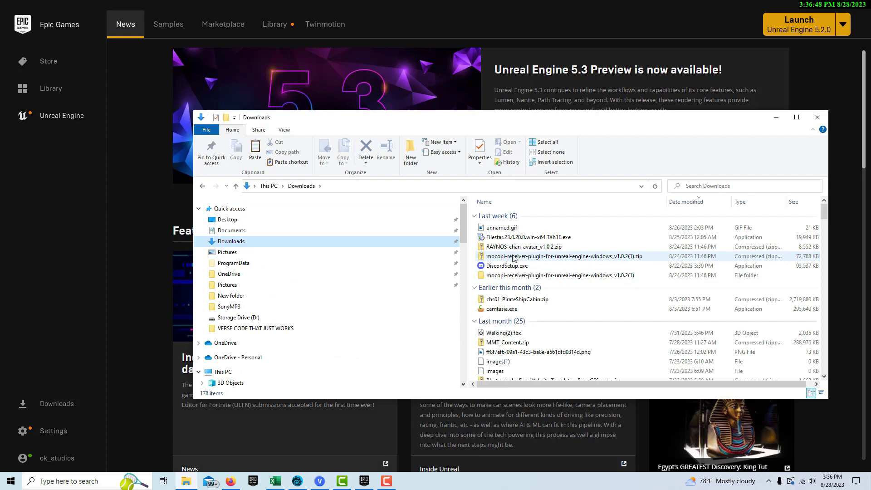
{"action": "double_click", "coordinate": [563, 275]}
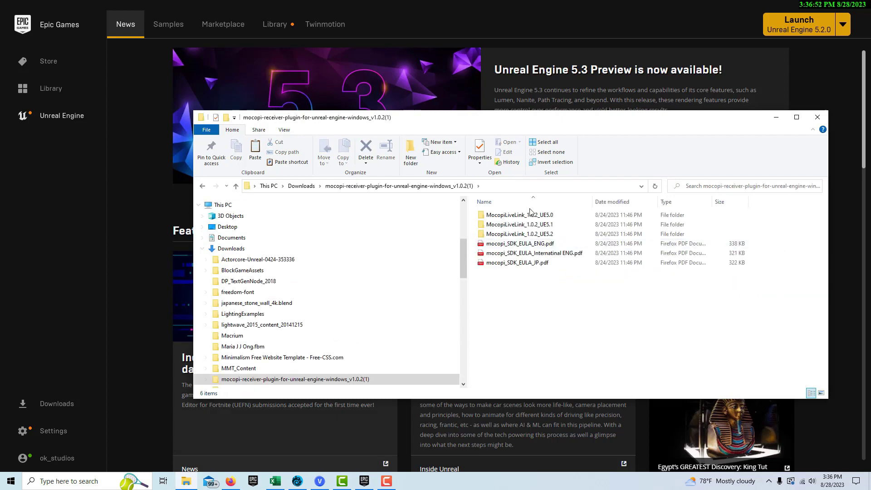
{"action": "left_click", "coordinate": [547, 234]}
{"action": "right_click", "coordinate": [547, 235]}
{"action": "left_click", "coordinate": [573, 412]}
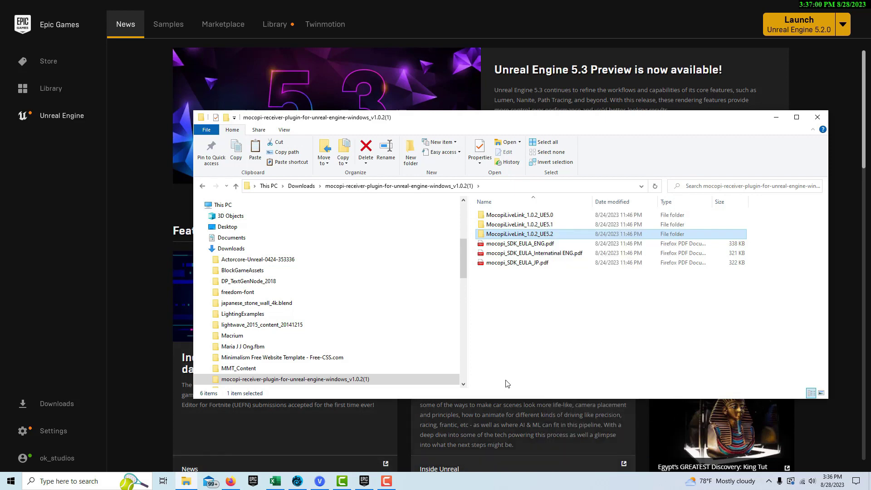
Paste the copied plugin folder into the Plugins folder of D:\Unreal_Projects\mocopi1, and close the File Explorer window
{"action": "left_click", "coordinate": [188, 483]}
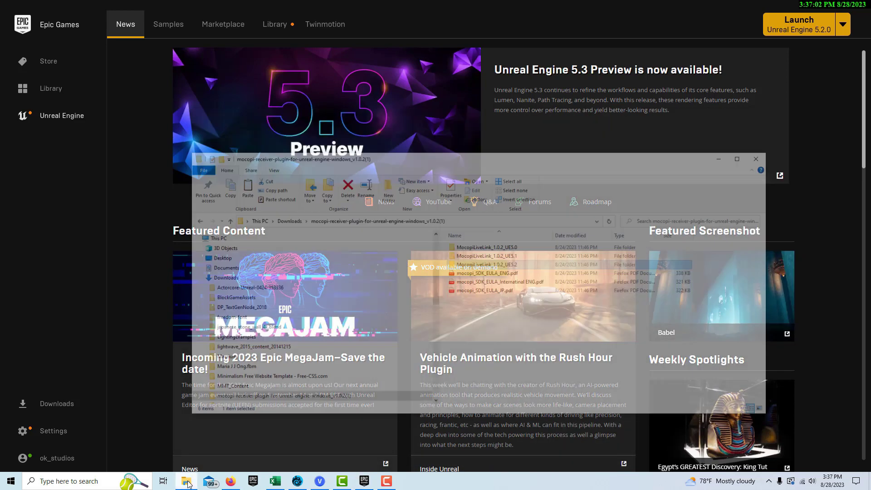
{"action": "scroll", "coordinate": [321, 322], "scroll_direction": "down", "scroll_amount": 2}
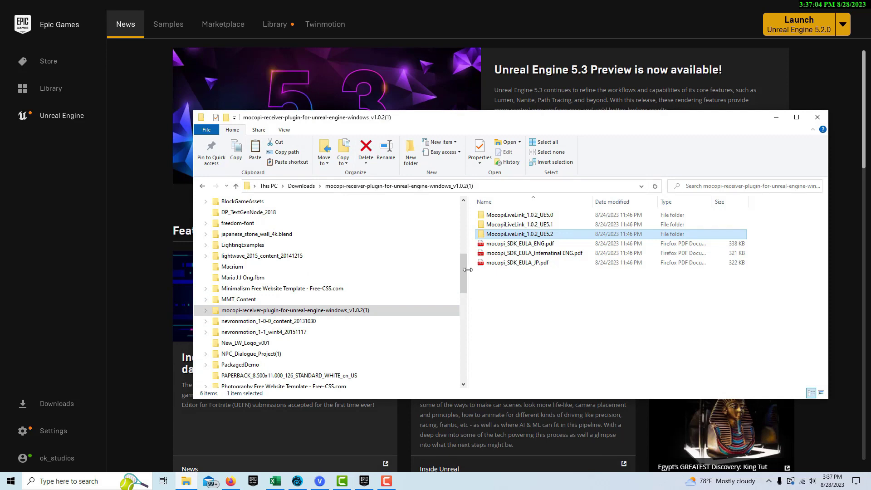
{"action": "scroll", "coordinate": [457, 310], "scroll_direction": "down", "scroll_amount": 10}
{"action": "left_click", "coordinate": [240, 354]}
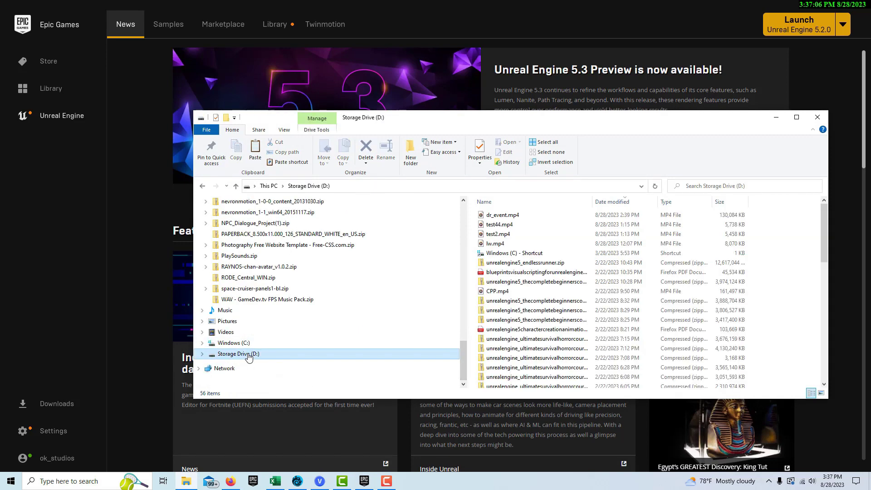
{"action": "scroll", "coordinate": [567, 281], "scroll_direction": "down", "scroll_amount": 6}
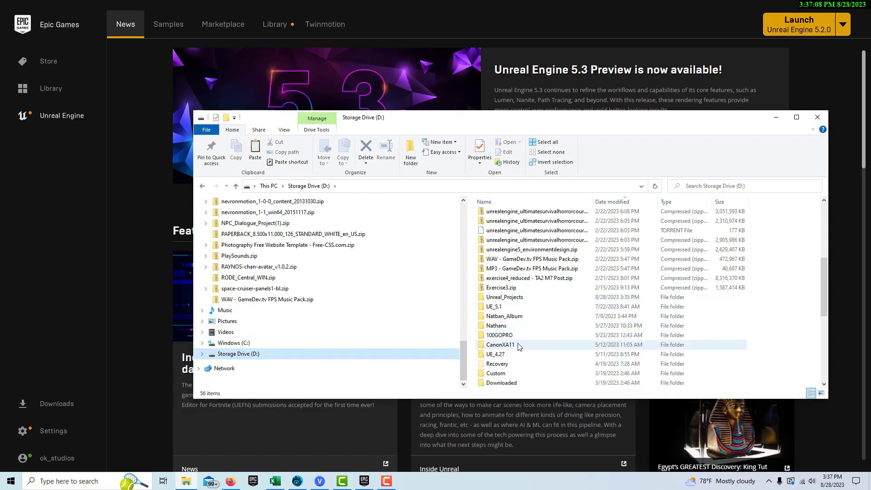
{"action": "double_click", "coordinate": [507, 298]}
{"action": "double_click", "coordinate": [496, 215]}
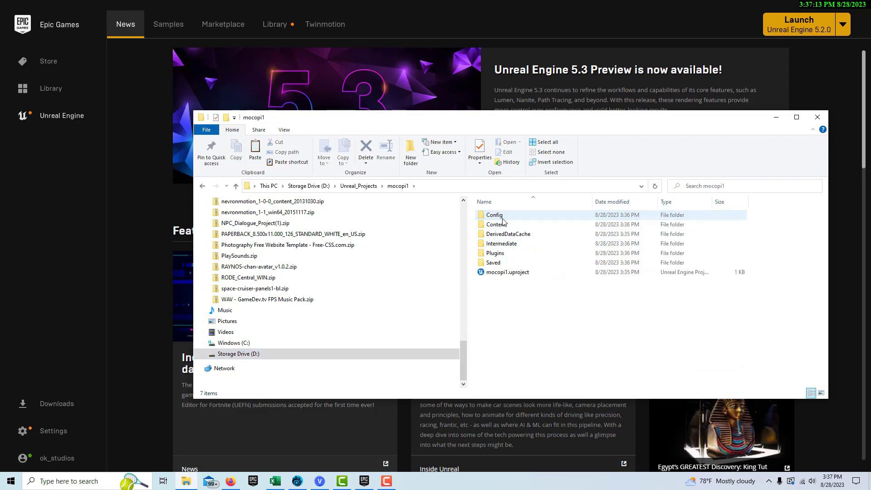
{"action": "double_click", "coordinate": [495, 252]}
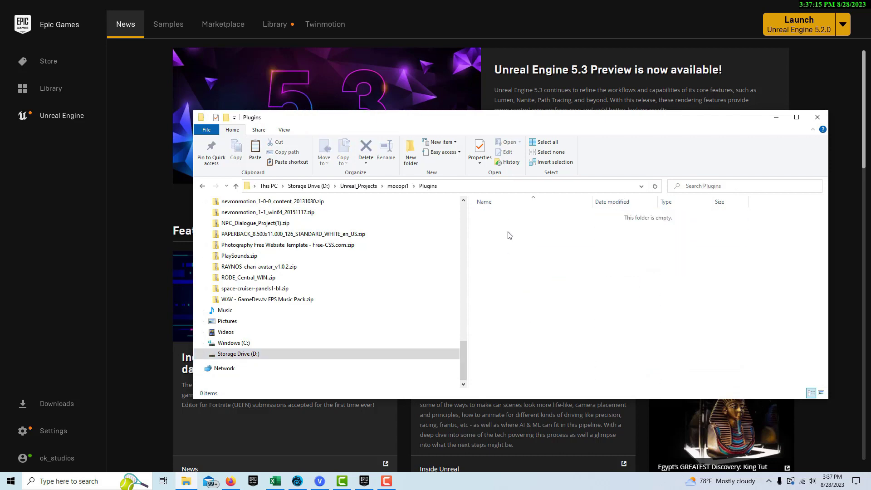
{"action": "right_click", "coordinate": [510, 238]}
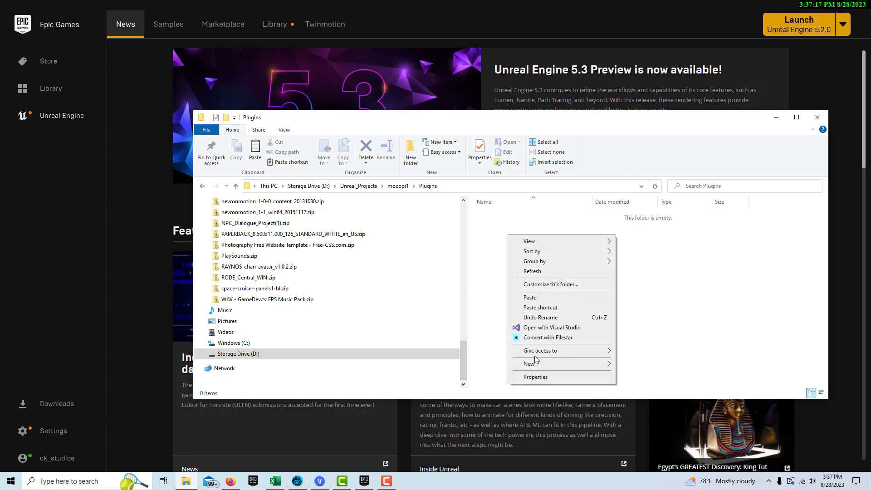
{"action": "left_click", "coordinate": [540, 298]}
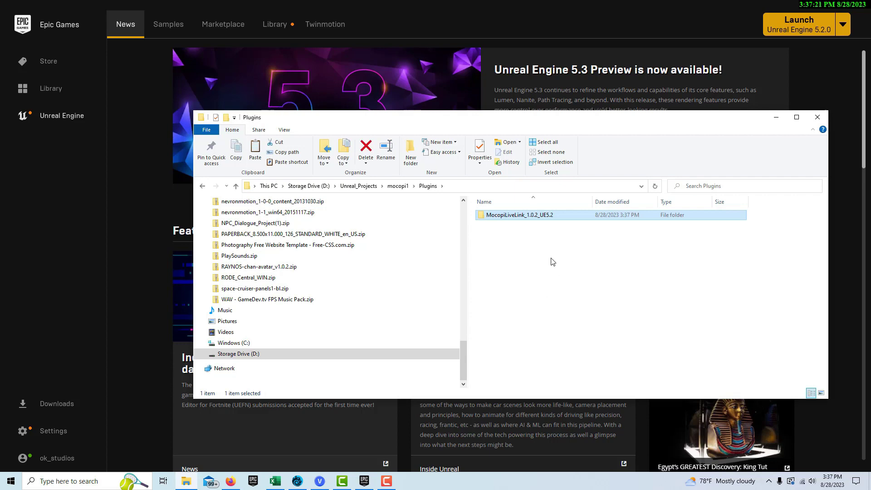
{"action": "left_click", "coordinate": [818, 117]}
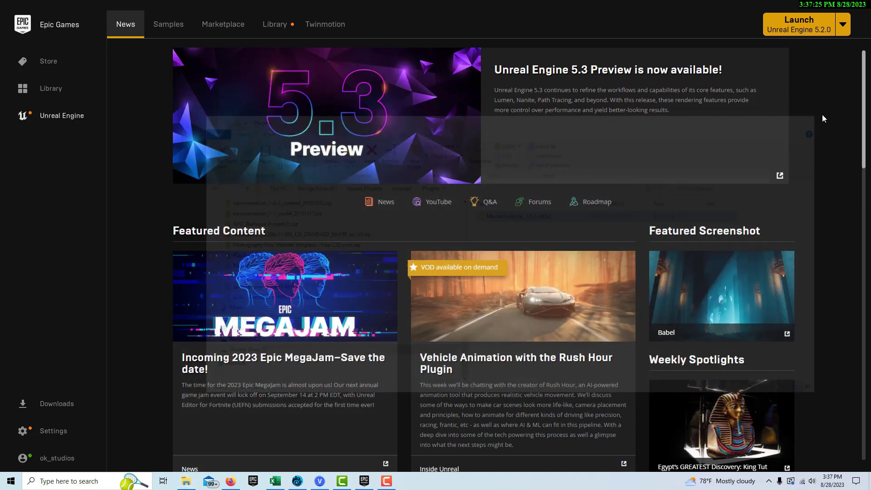
Browse in File Explorer to the Unreal_Projects folder on Storage Drive (D:)
{"action": "left_click", "coordinate": [186, 482]}
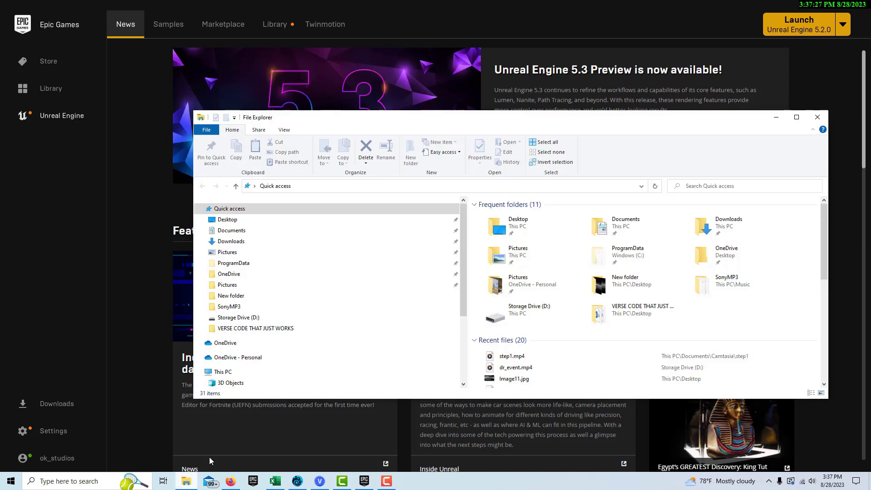
{"action": "scroll", "coordinate": [274, 356], "scroll_direction": "down", "scroll_amount": 3}
{"action": "scroll", "coordinate": [261, 373], "scroll_direction": "down", "scroll_amount": 2}
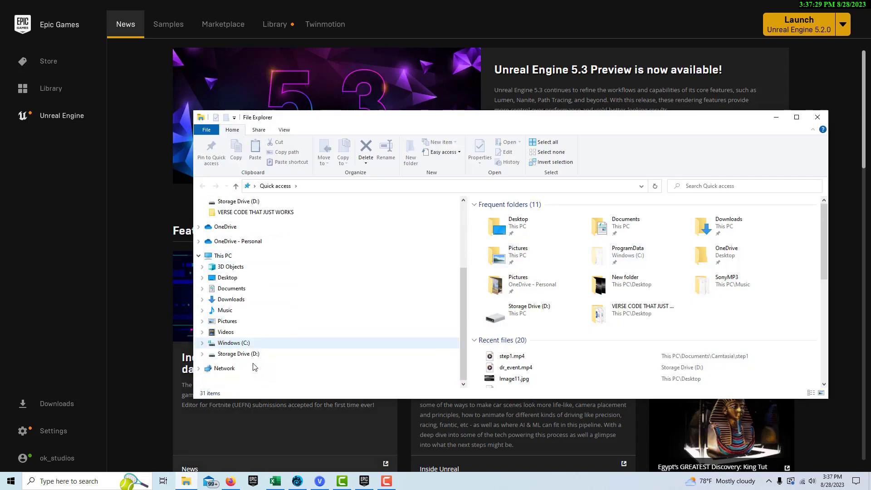
{"action": "left_click", "coordinate": [252, 354]}
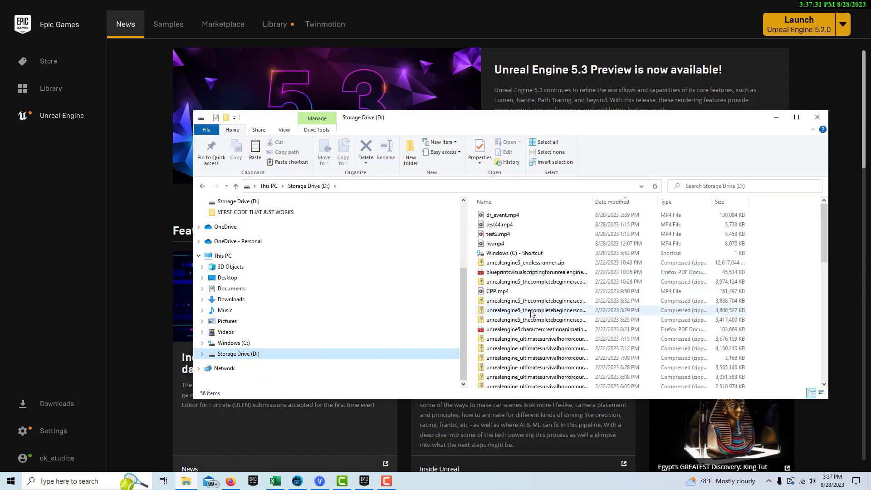
{"action": "scroll", "coordinate": [508, 327], "scroll_direction": "down", "scroll_amount": 6}
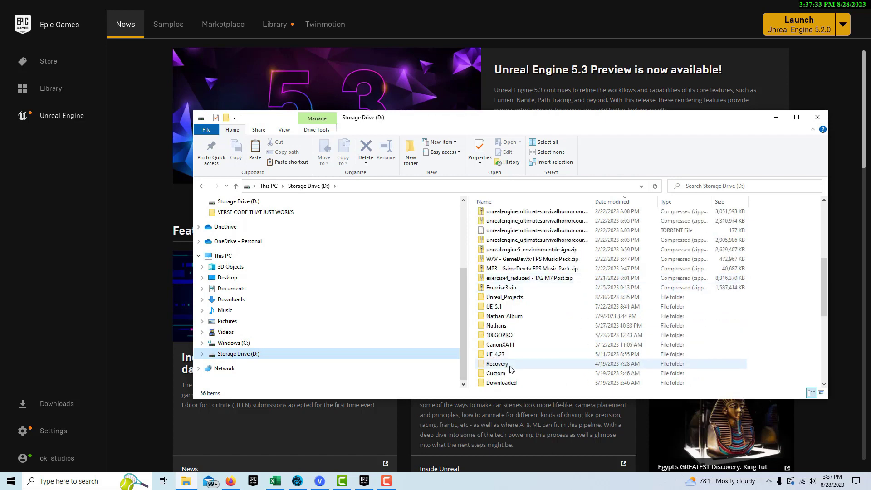
{"action": "scroll", "coordinate": [510, 361], "scroll_direction": "down", "scroll_amount": 4}
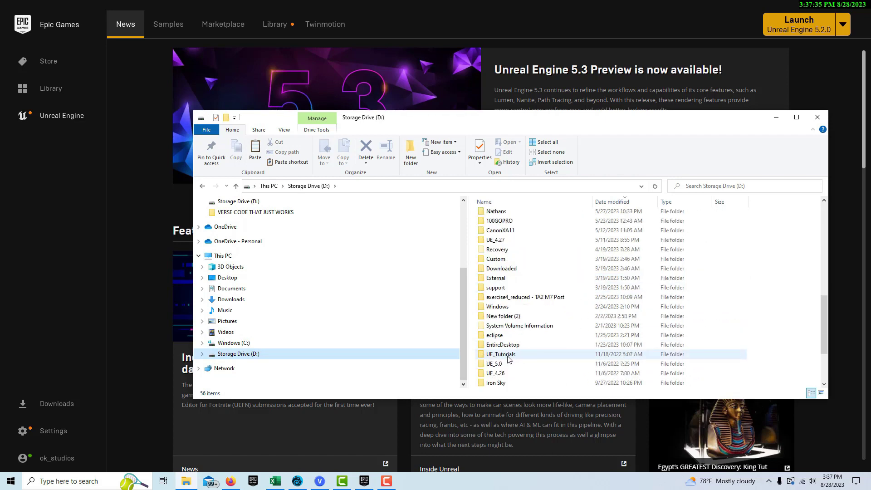
{"action": "scroll", "coordinate": [509, 358], "scroll_direction": "down", "scroll_amount": 3}
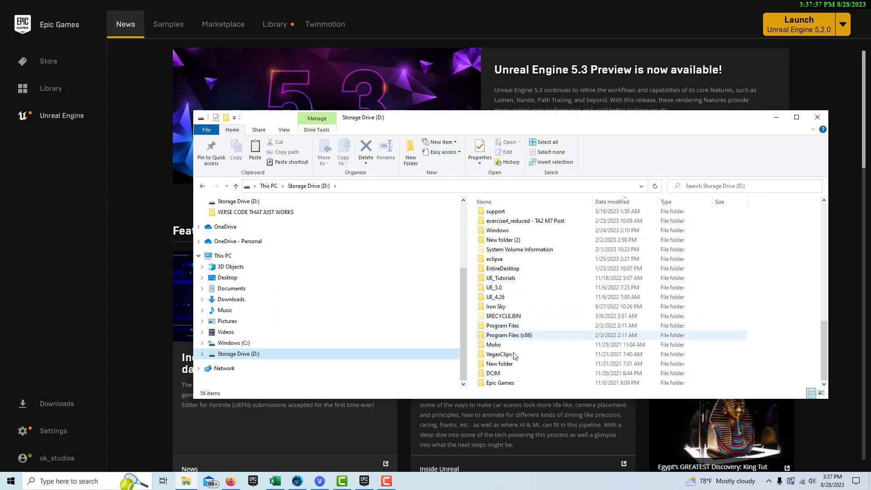
{"action": "scroll", "coordinate": [513, 366], "scroll_direction": "up", "scroll_amount": 2}
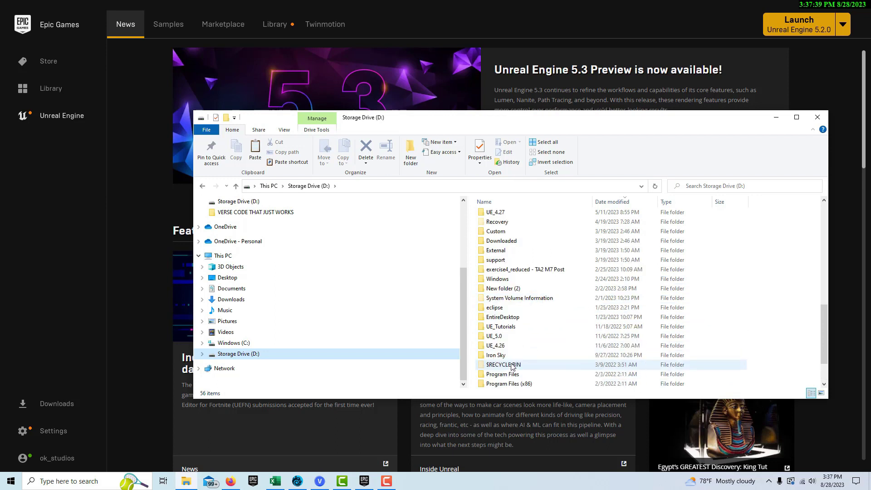
{"action": "scroll", "coordinate": [490, 287], "scroll_direction": "down", "scroll_amount": 2}
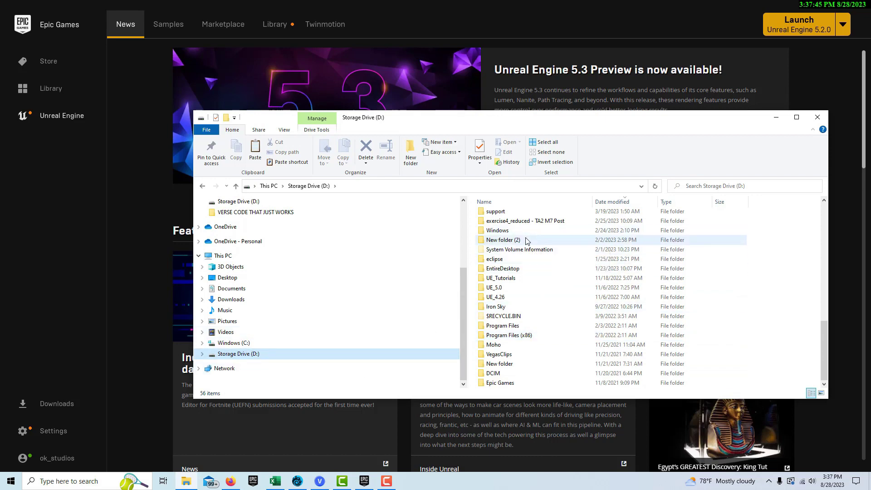
{"action": "scroll", "coordinate": [528, 239], "scroll_direction": "up", "scroll_amount": 6}
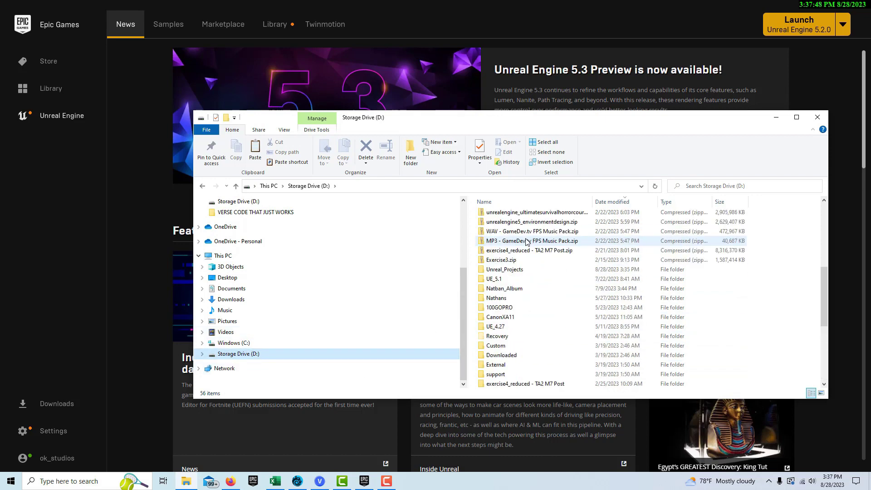
{"action": "double_click", "coordinate": [519, 272]}
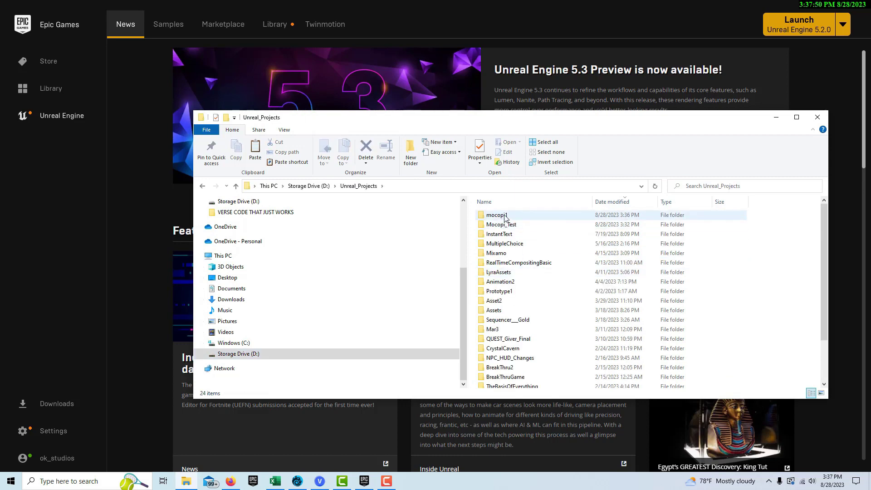
Open the mocopi1 project from its folder in Unreal Editor and update its out-of-date project file, clearing the new plugins notification
{"action": "double_click", "coordinate": [505, 216]}
{"action": "left_click", "coordinate": [503, 274]}
{"action": "double_click", "coordinate": [503, 274]}
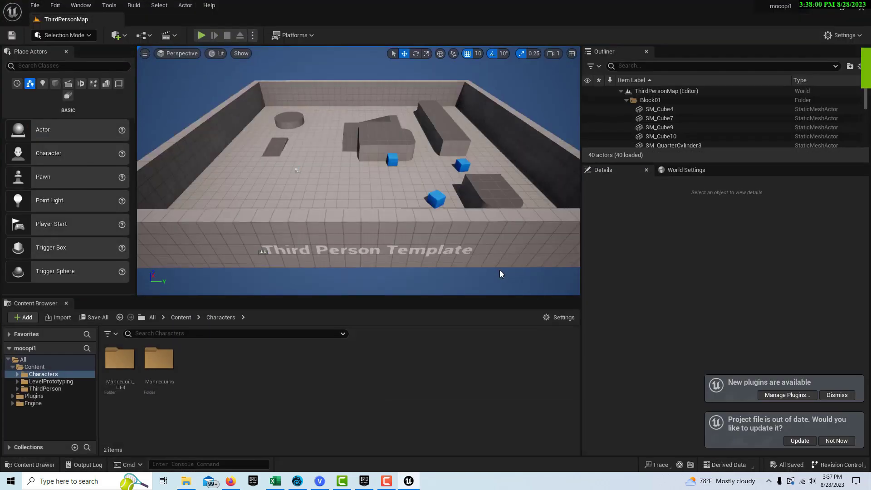
{"action": "left_click", "coordinate": [803, 443]}
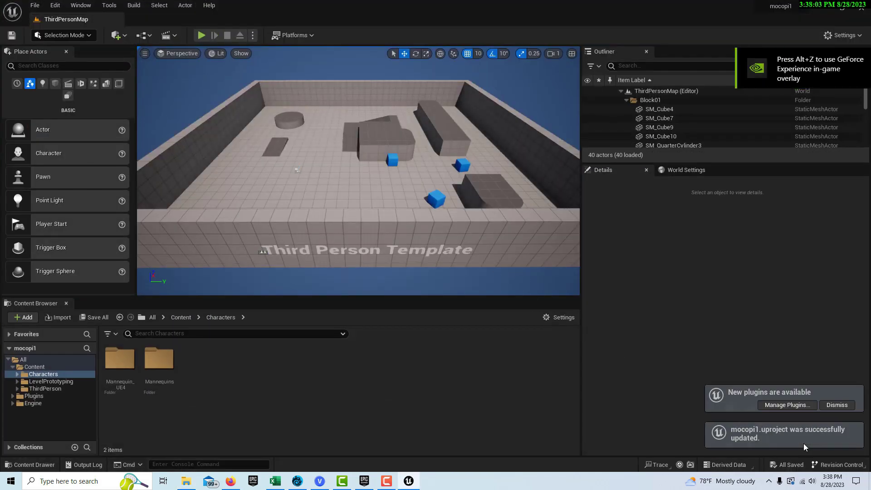
{"action": "left_click", "coordinate": [834, 406]}
Search the project's plugins for "mocopi" to check whether MocopiLiveLink is enabled, and close the Plugins window
{"action": "left_click", "coordinate": [55, 5]}
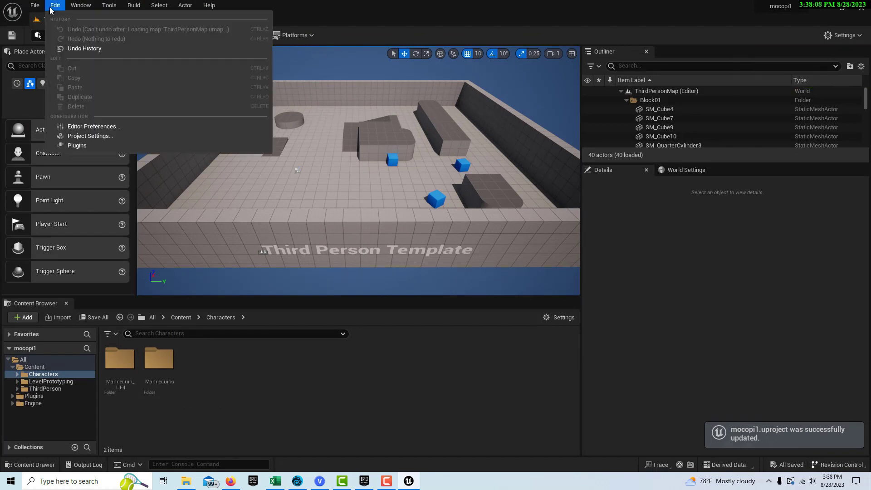
{"action": "left_click", "coordinate": [104, 146]}
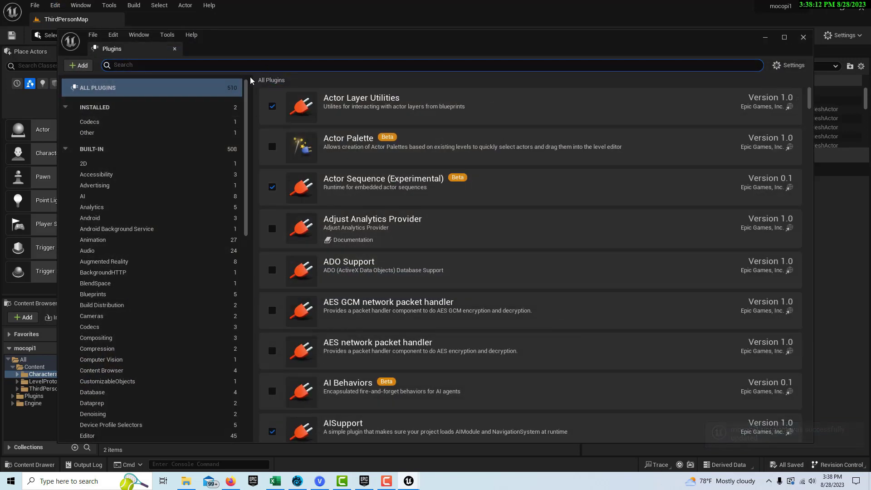
{"action": "type", "text": "mocopi"}
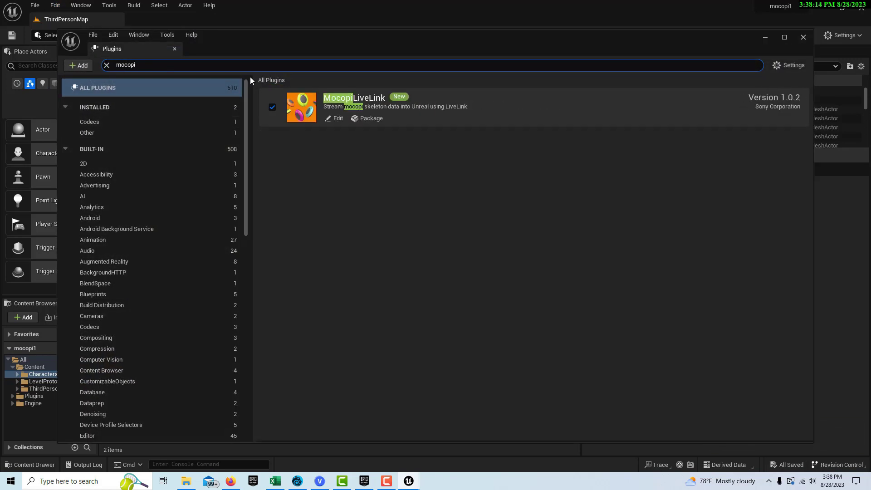
{"action": "left_click", "coordinate": [804, 38]}
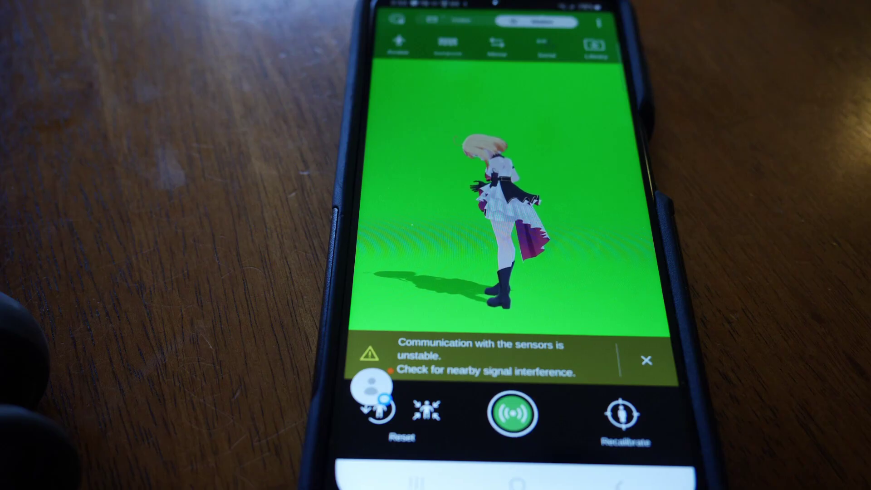
{"action": "left_click", "coordinate": [599, 22]}
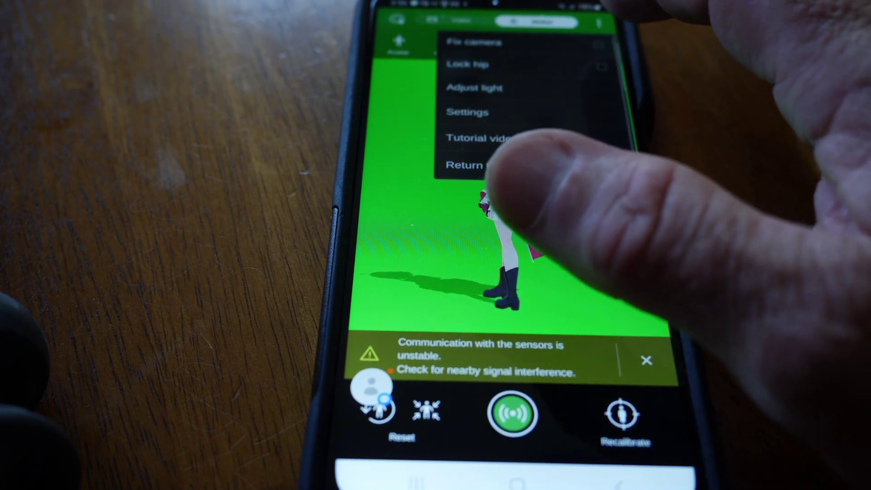
{"action": "left_click", "coordinate": [642, 104]}
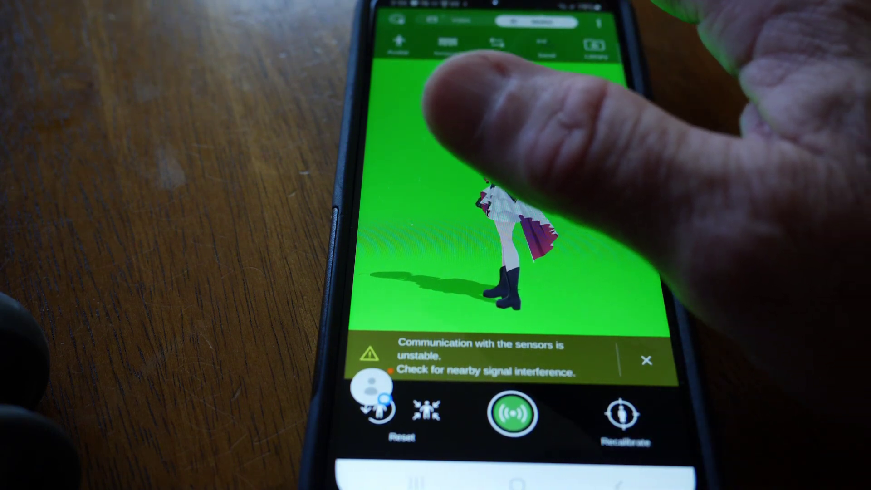
{"action": "left_click", "coordinate": [599, 23]}
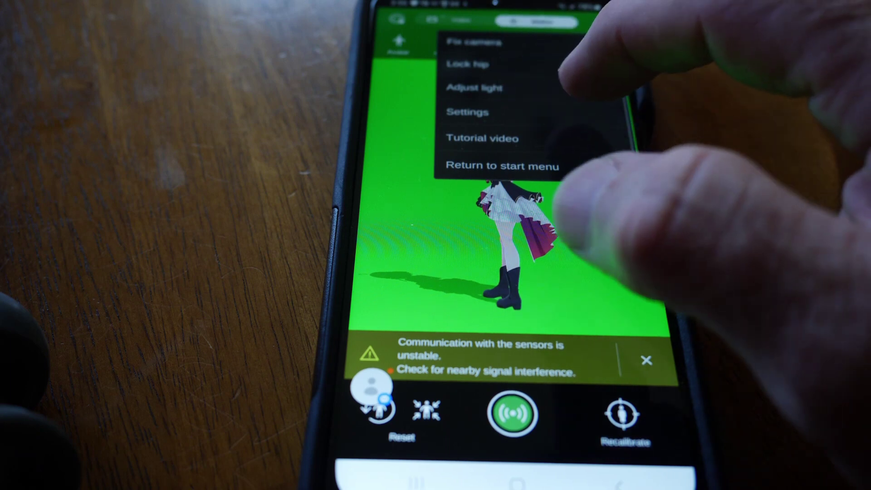
{"action": "left_click", "coordinate": [521, 112]}
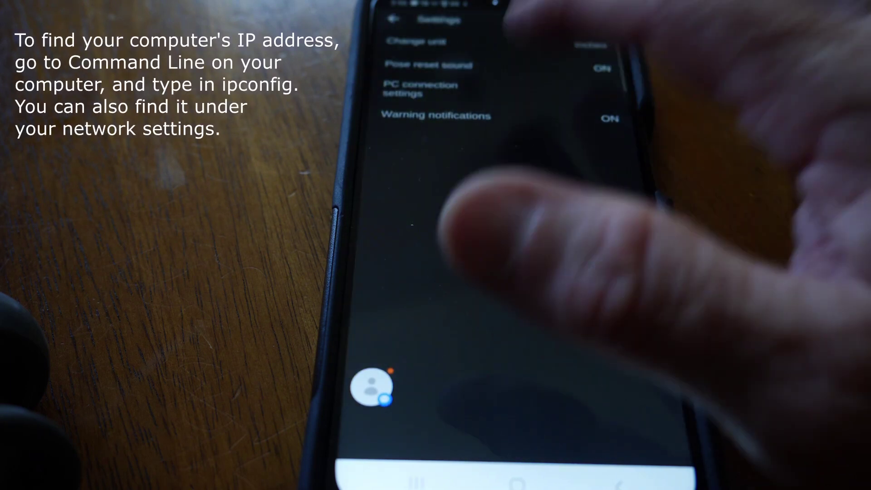
{"action": "left_click", "coordinate": [419, 89]}
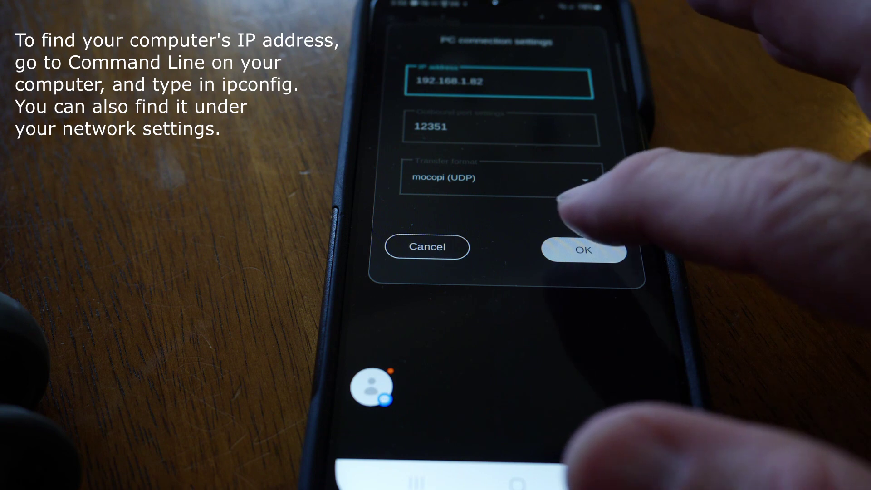
{"action": "left_click", "coordinate": [584, 250]}
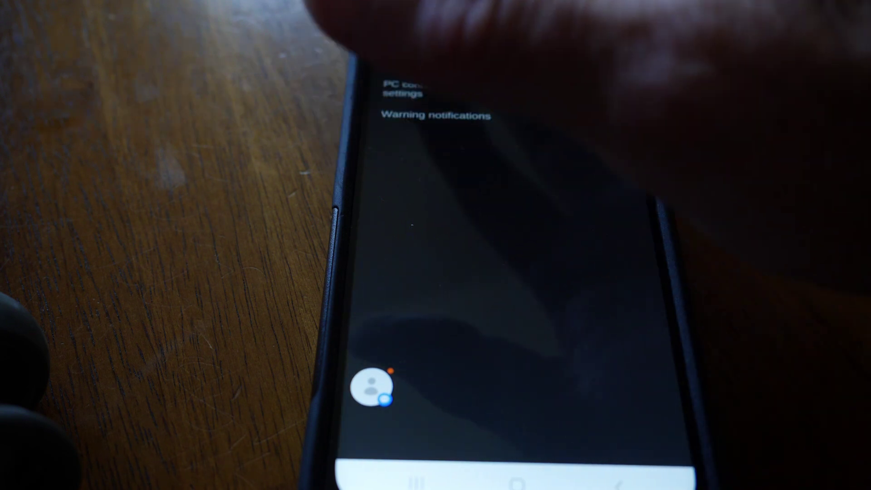
{"action": "left_click", "coordinate": [394, 19]}
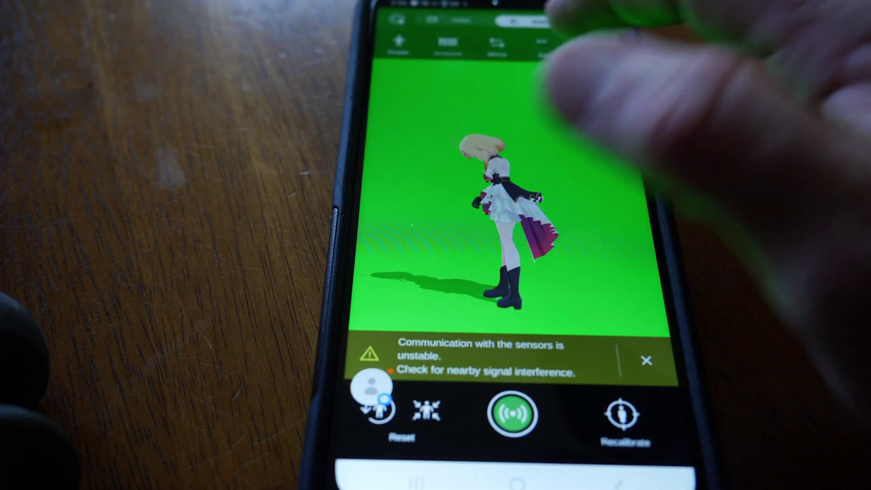
{"action": "left_click", "coordinate": [622, 411]}
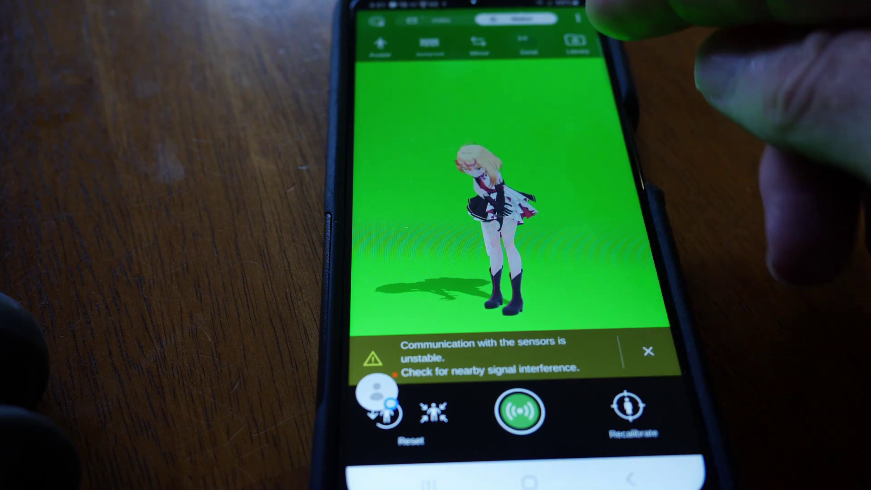
{"action": "left_click", "coordinate": [517, 19]}
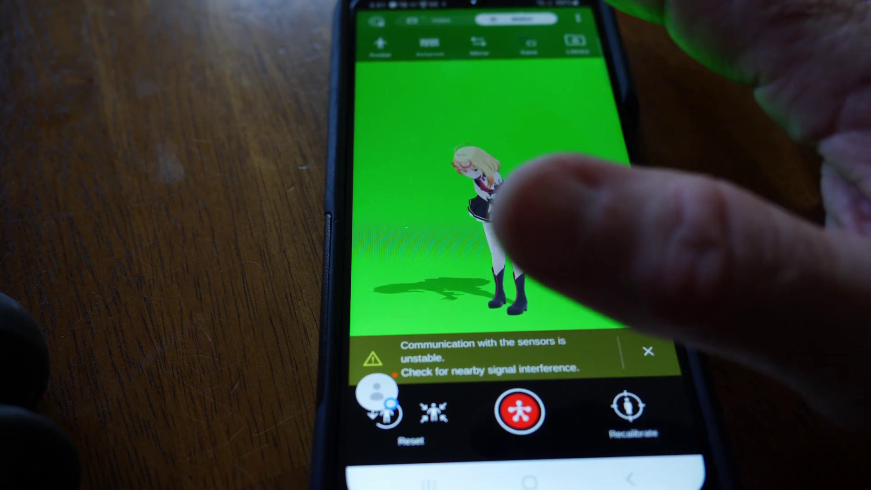
{"action": "left_click", "coordinate": [517, 19]}
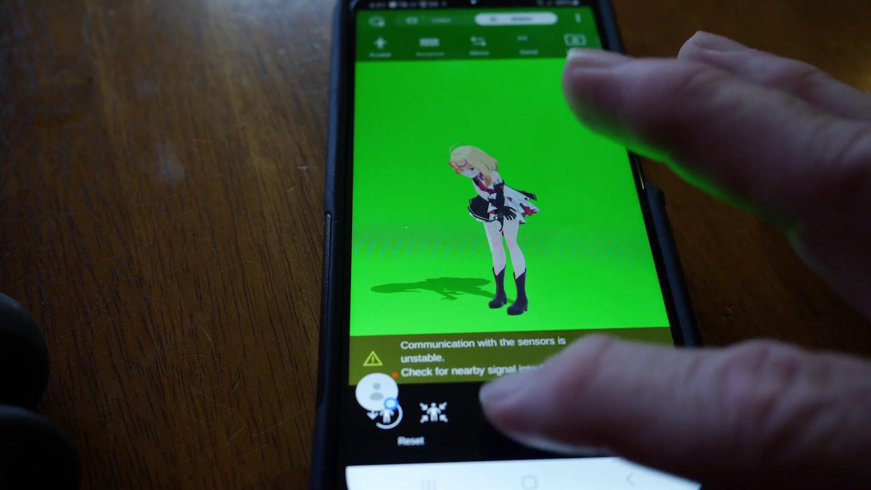
{"action": "left_click", "coordinate": [519, 411]}
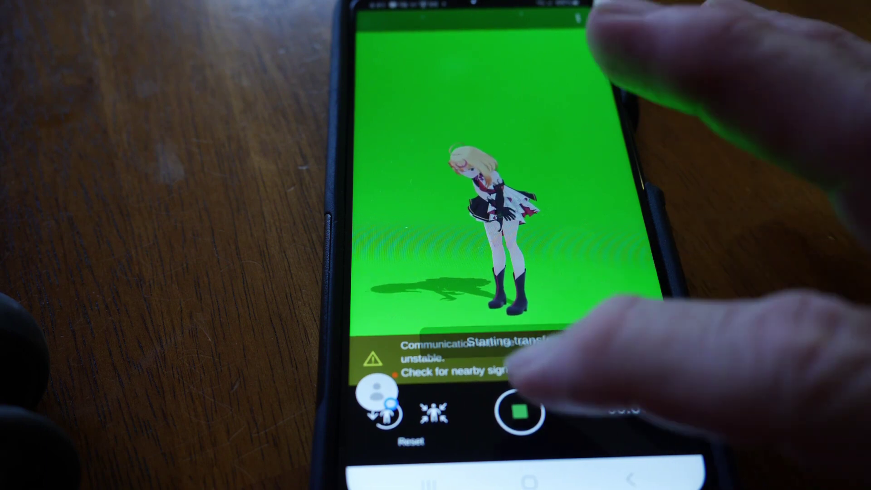
{"action": "left_click", "coordinate": [520, 412]}
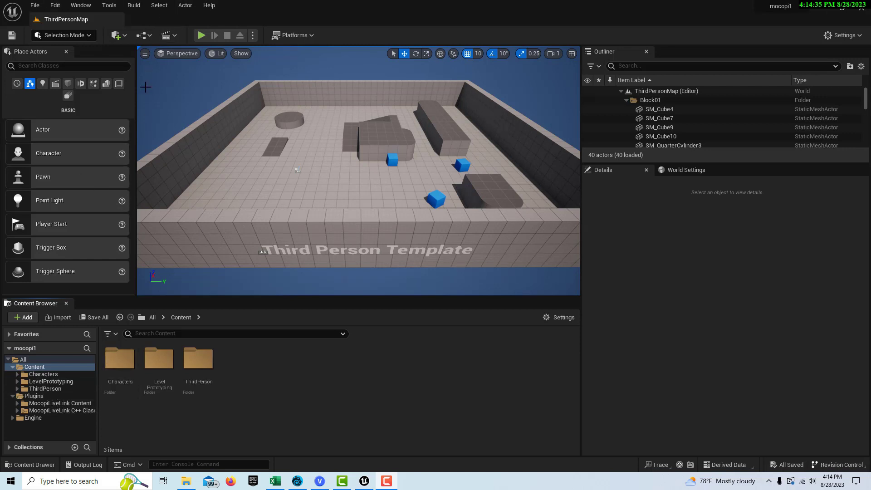
Create a Mocopi LiveLink source in Live Link with port 12351 and subject name MocopiSkeleton, select it, and minimise the Live Link window
{"action": "left_click", "coordinate": [76, 7]}
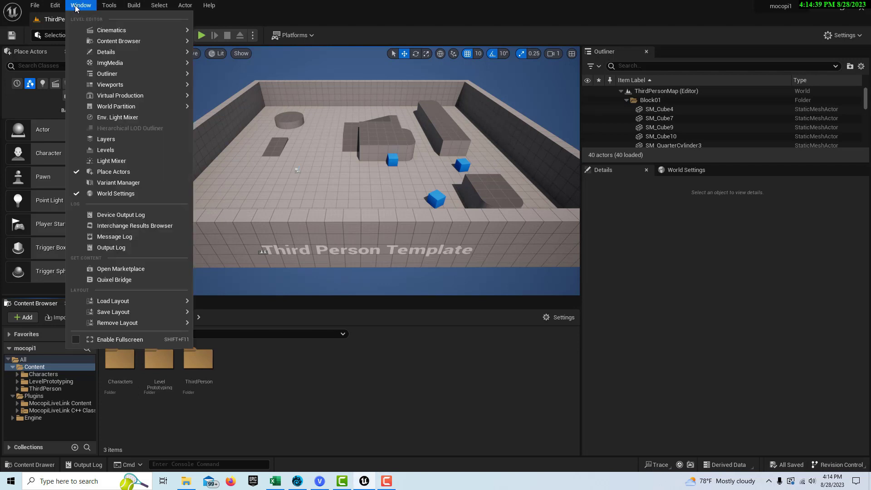
{"action": "mouse_move", "coordinate": [153, 99]}
{"action": "left_click", "coordinate": [227, 99]}
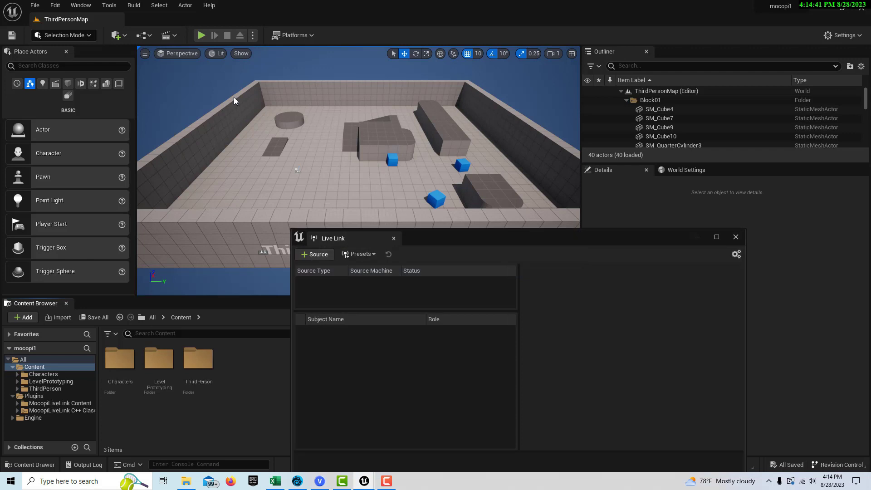
{"action": "left_click", "coordinate": [317, 254]}
{"action": "mouse_move", "coordinate": [360, 290]}
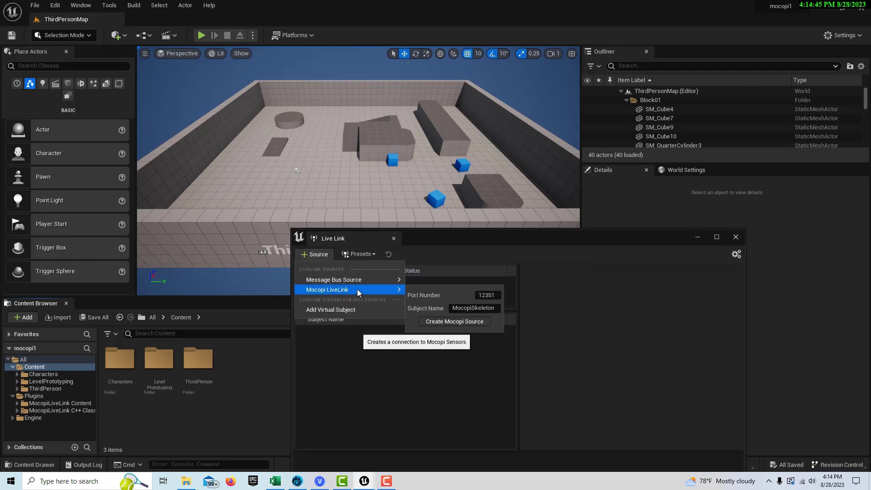
{"action": "left_click", "coordinate": [453, 322]}
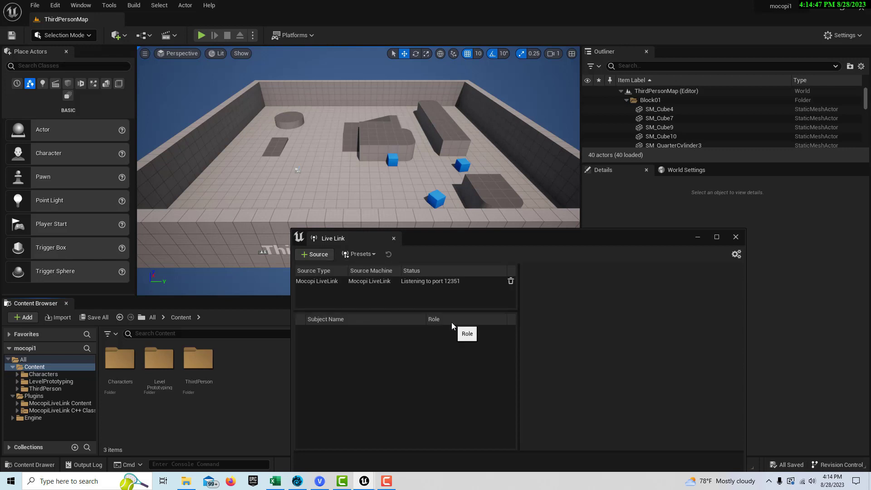
{"action": "left_click", "coordinate": [415, 281]}
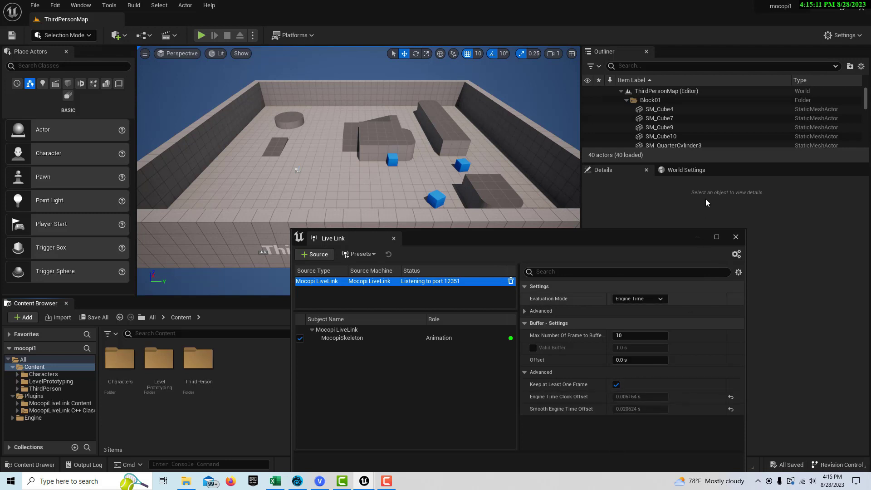
{"action": "left_click", "coordinate": [699, 237]}
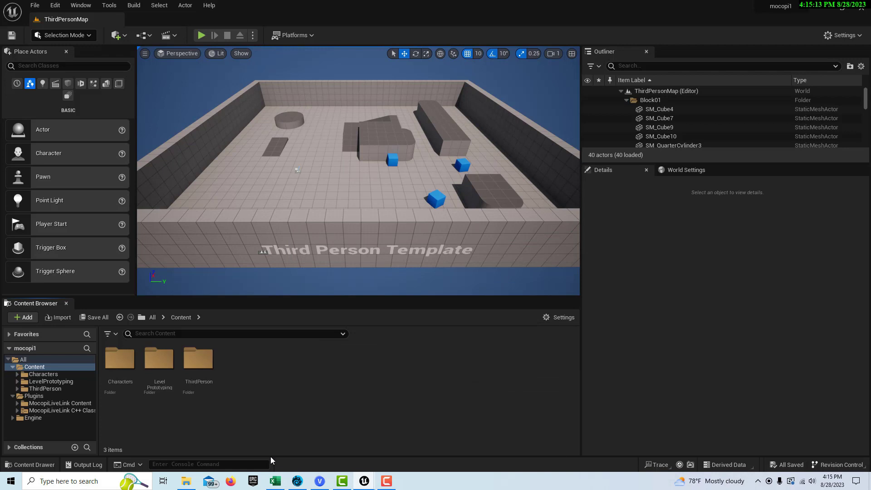
Open the MocopiLiveLink Content folder under Plugins in the Content Browser
{"action": "left_click", "coordinate": [44, 396]}
{"action": "left_click", "coordinate": [149, 371]}
{"action": "double_click", "coordinate": [149, 371]}
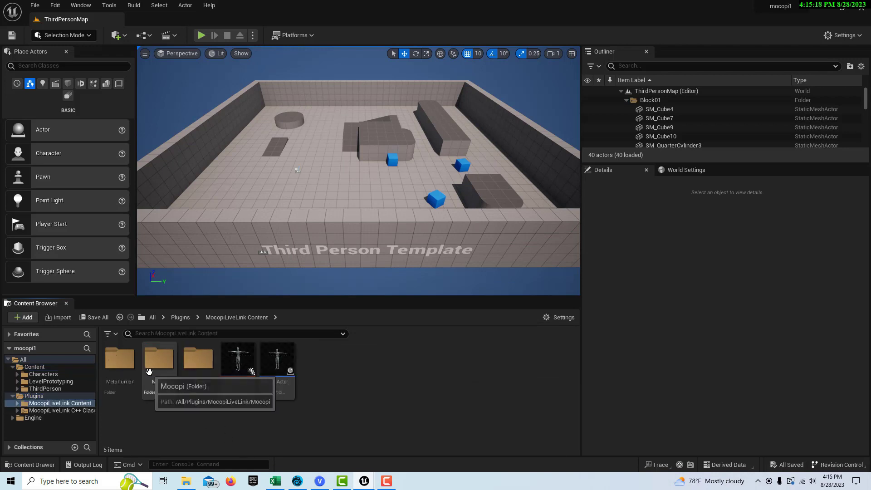
Place MocopiActor from the MocopiLiveLink Content folder on the level floor, and play the level, walking the character around
{"action": "left_click", "coordinate": [281, 392]}
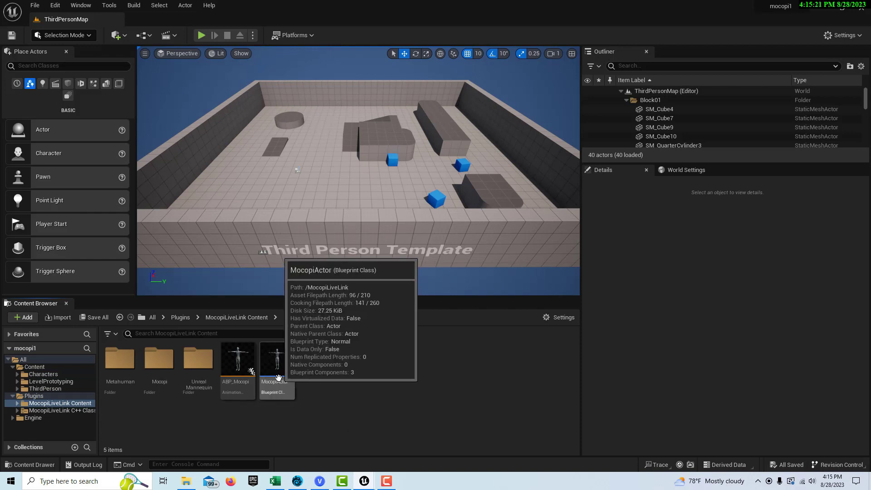
{"action": "left_click_drag", "start_coordinate": [282, 309], "coordinate": [377, 176]}
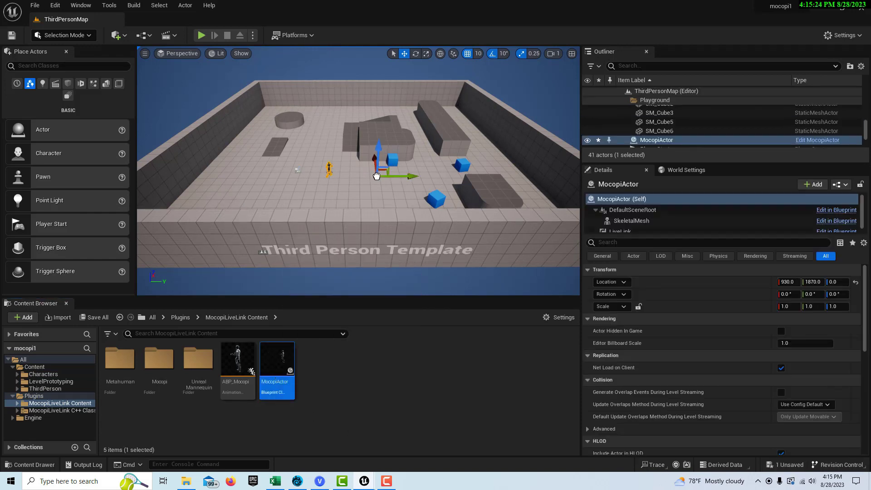
{"action": "left_click", "coordinate": [201, 35]}
{"action": "left_click", "coordinate": [450, 227]}
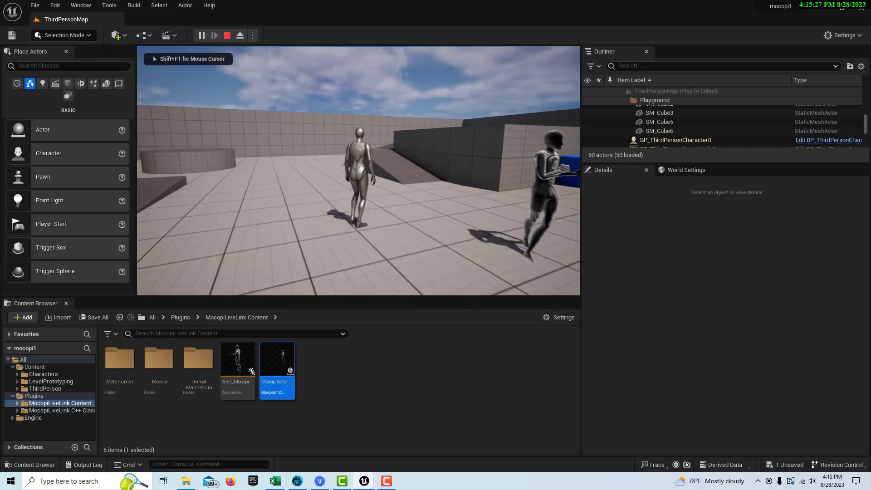
{"action": "key", "text": "w"}
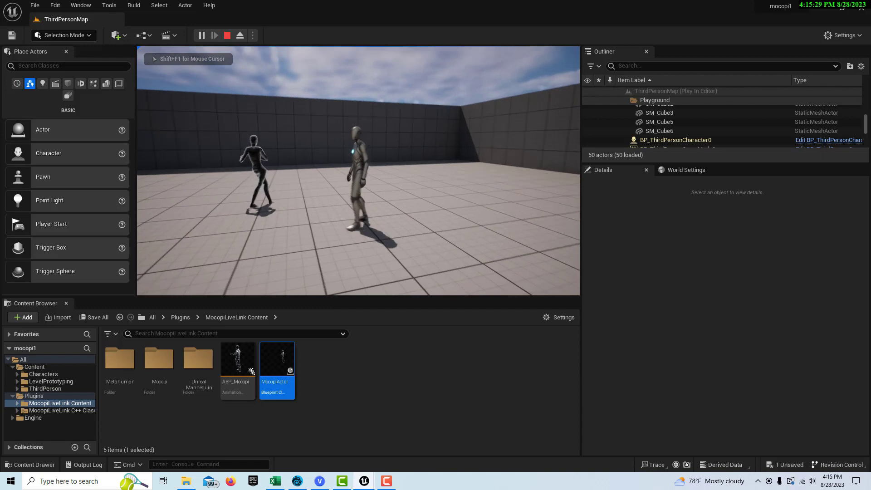
{"action": "key", "text": "w"}
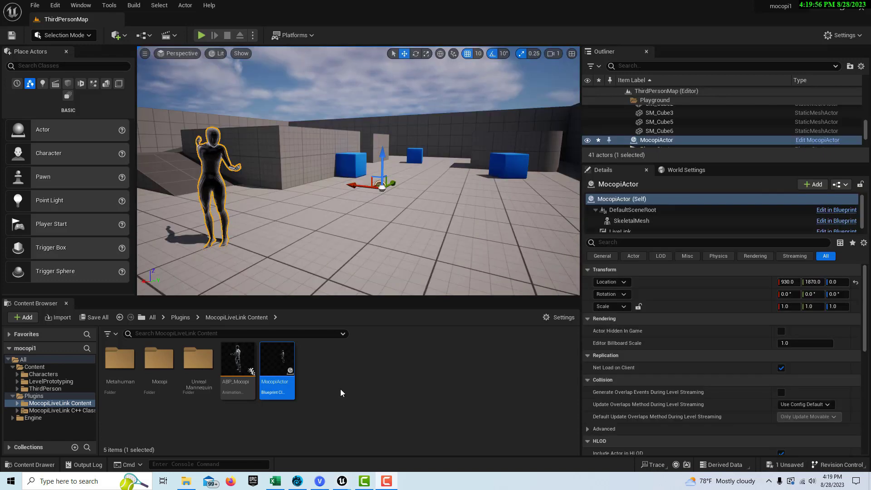
{"action": "left_click", "coordinate": [388, 480]}
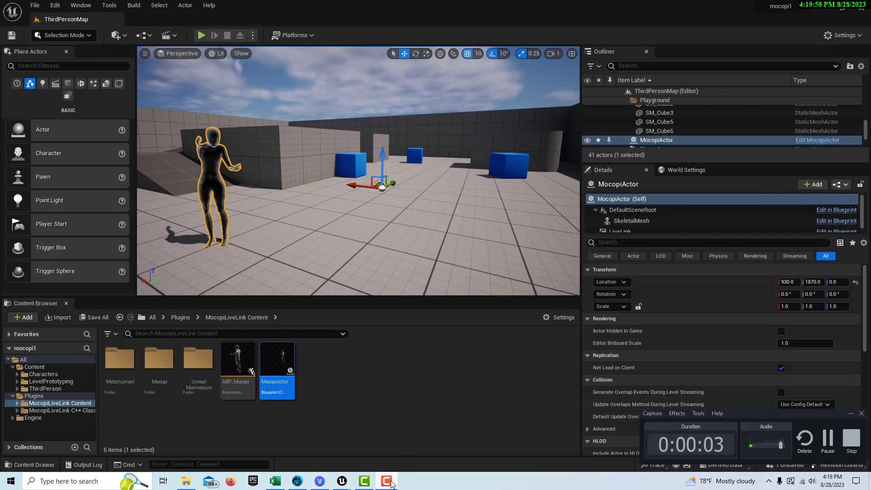
{"action": "left_click", "coordinate": [850, 414]}
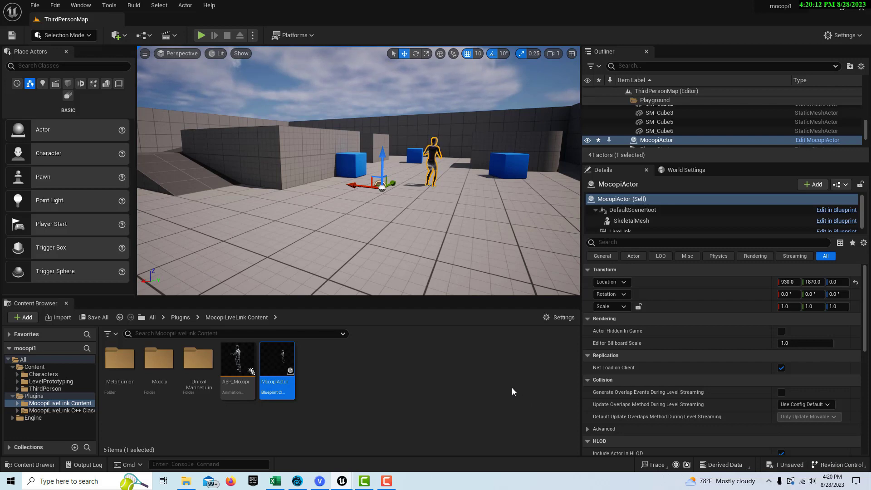
Place MannequinActor from the UnrealMannequin plugin folder in the level near MocopiActor
{"action": "right_click_drag", "start_coordinate": [469, 270], "coordinate": [500, 261]}
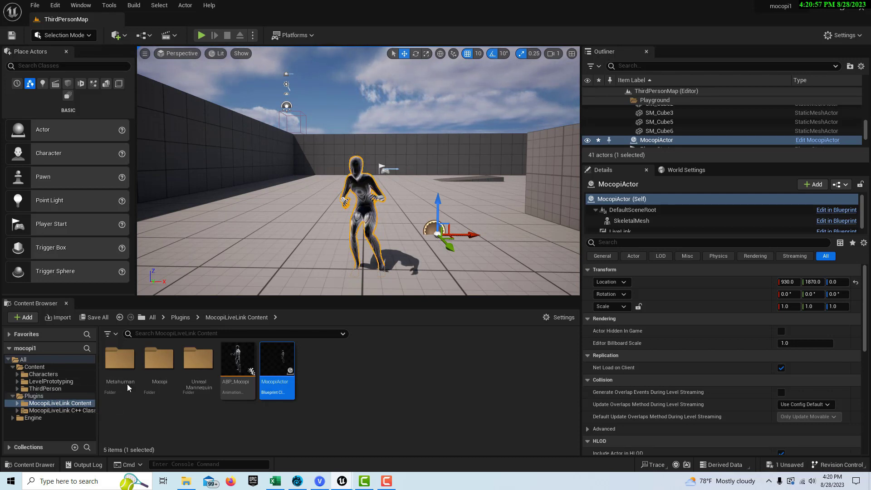
{"action": "double_click", "coordinate": [195, 368]}
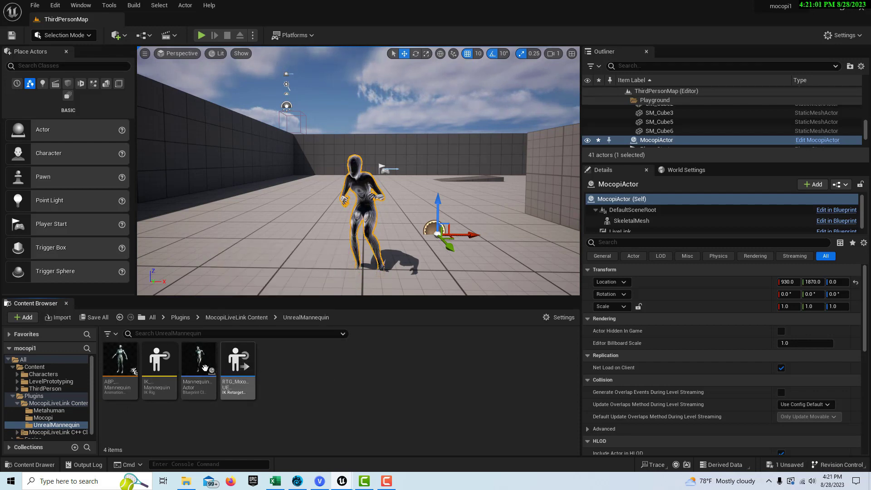
{"action": "left_click_drag", "start_coordinate": [199, 365], "coordinate": [241, 197]}
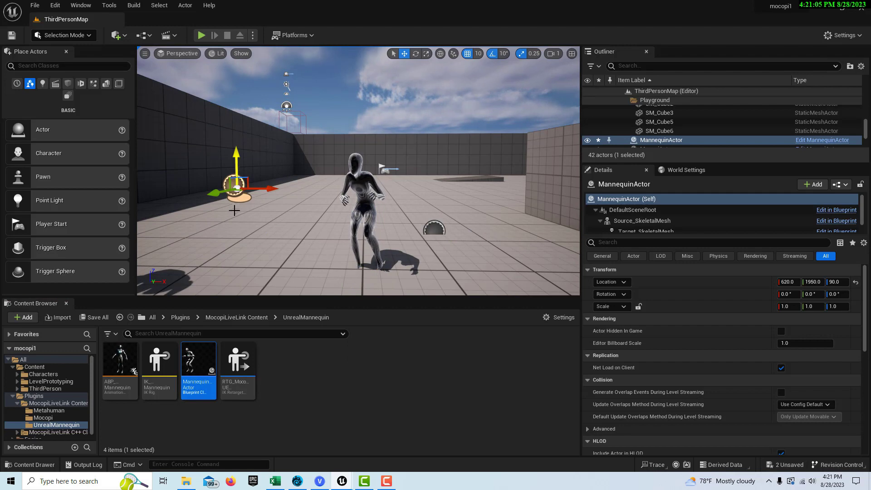
{"action": "right_click_drag", "start_coordinate": [241, 198], "coordinate": [340, 170]}
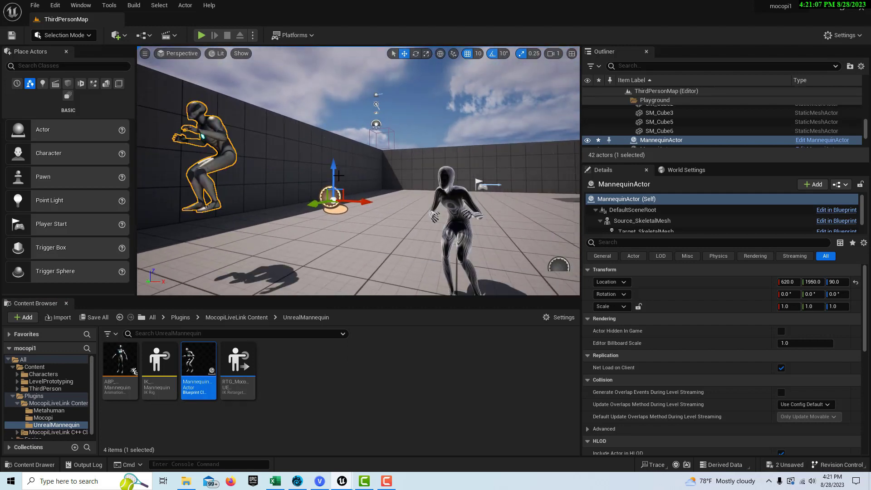
Move MannequinActor down to the floor and closer to MocopiActor, to location X 740, Y 1870, Z 10
{"action": "left_click_drag", "start_coordinate": [336, 171], "coordinate": [333, 222]}
{"action": "left_click_drag", "start_coordinate": [324, 263], "coordinate": [343, 247]}
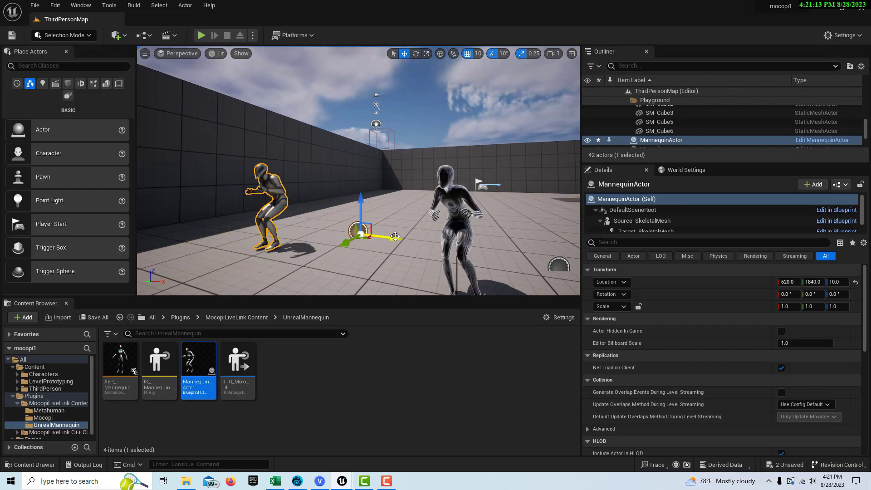
{"action": "left_click_drag", "start_coordinate": [395, 236], "coordinate": [443, 242]}
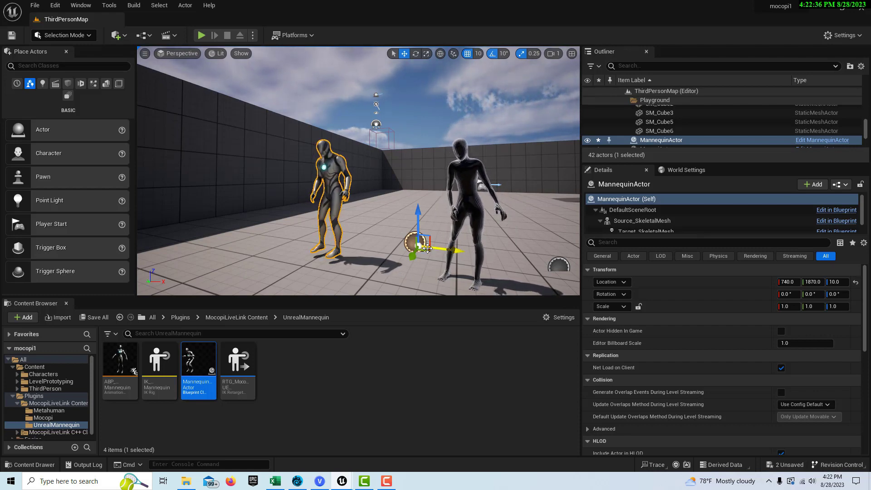
Open the Sequencer window
{"action": "left_click", "coordinate": [81, 7]}
{"action": "mouse_move", "coordinate": [177, 30]}
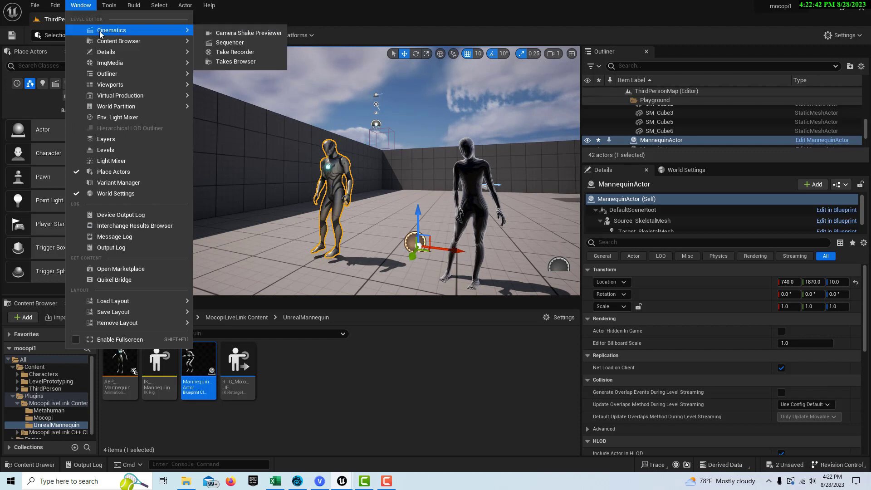
{"action": "left_click", "coordinate": [223, 43]}
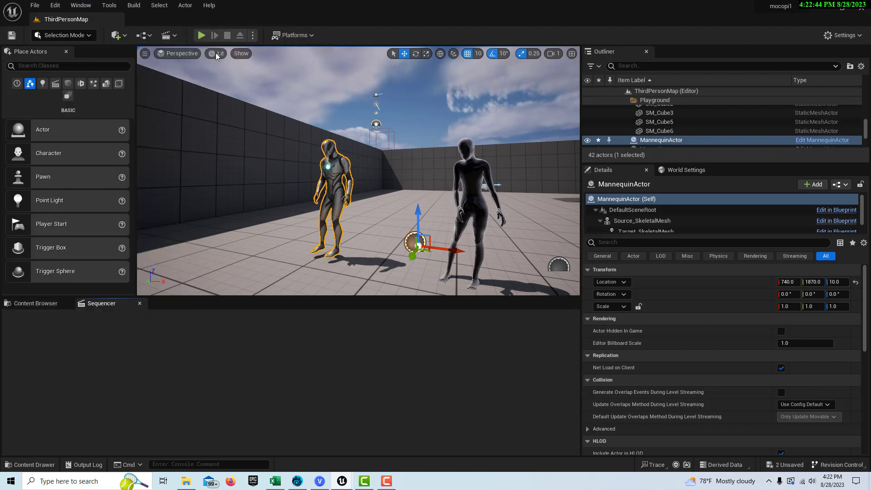
Create a Level Sequence with the default name in the project's Content folder and open it in Sequencer
{"action": "left_click", "coordinate": [25, 305]}
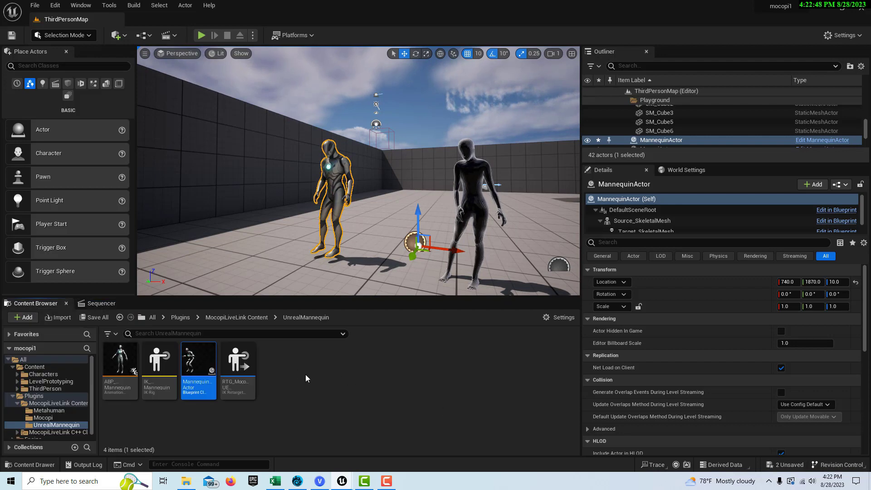
{"action": "left_click", "coordinate": [35, 366]}
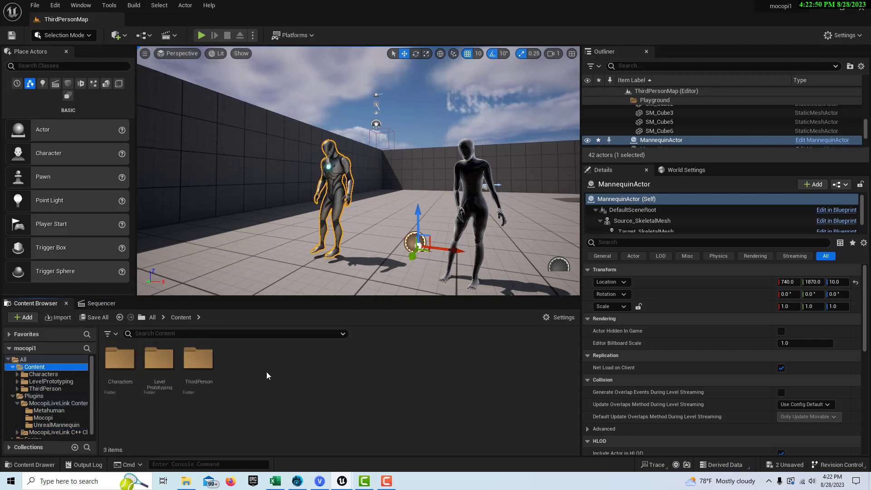
{"action": "right_click", "coordinate": [267, 376]}
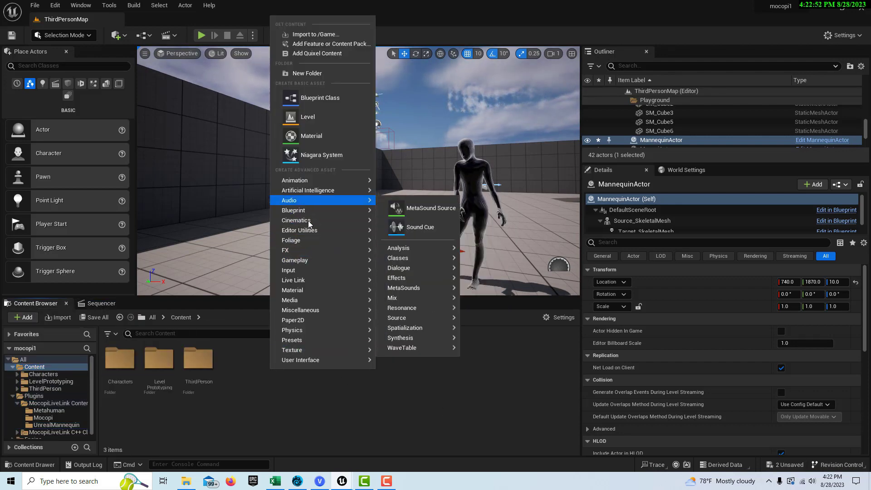
{"action": "mouse_move", "coordinate": [308, 220]}
{"action": "left_click", "coordinate": [440, 248]}
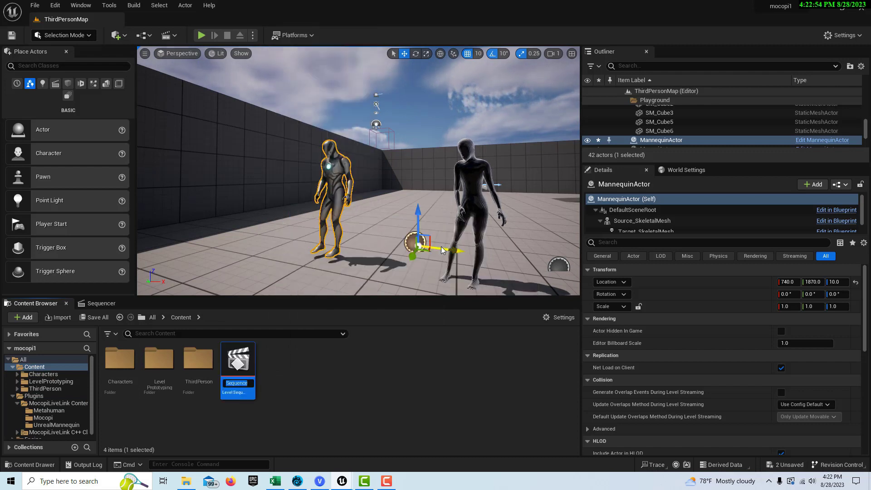
{"action": "left_click", "coordinate": [237, 358]}
{"action": "double_click", "coordinate": [237, 358]}
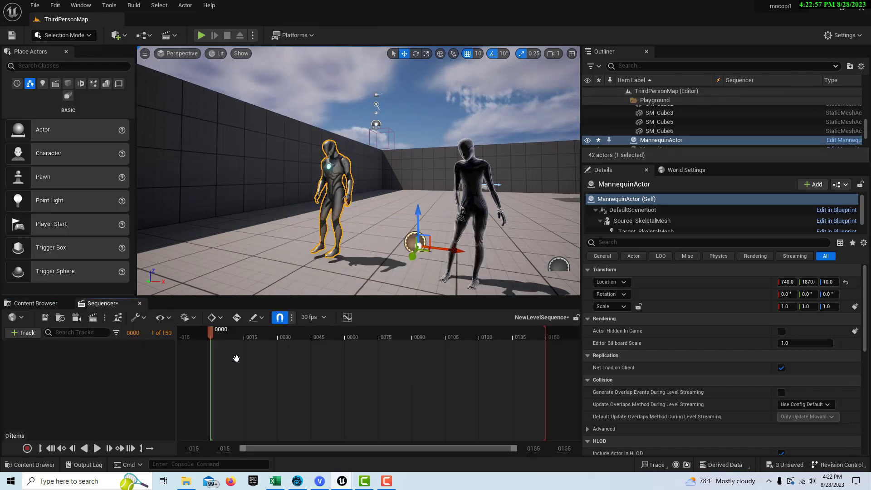
Add MannequinActor to the level sequence and delete its CR_Mannequin_Body control rig track
{"action": "left_click", "coordinate": [24, 333]}
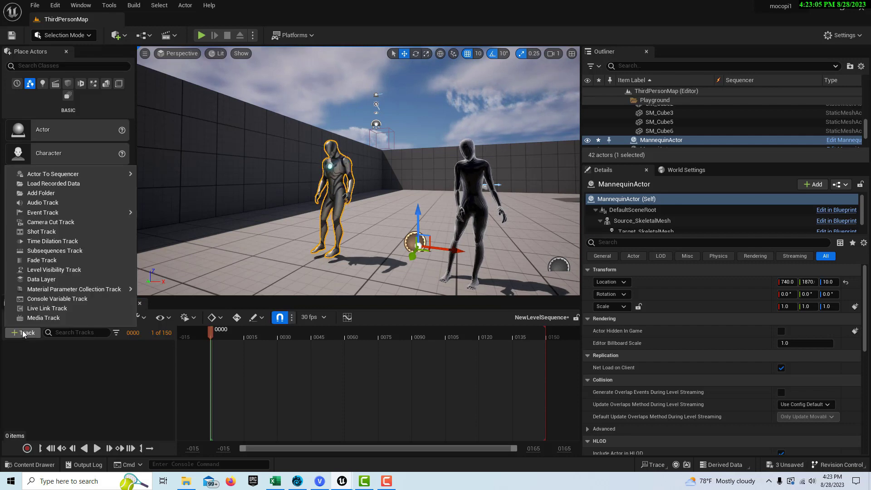
{"action": "mouse_move", "coordinate": [73, 171]}
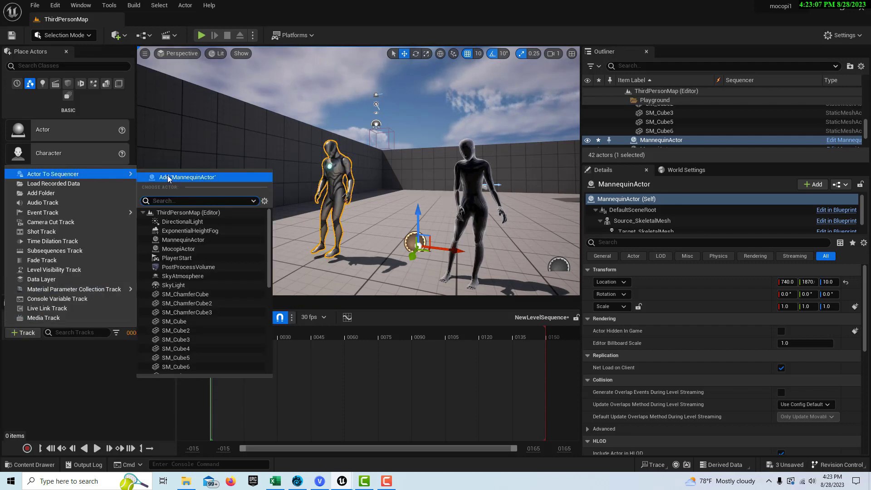
{"action": "left_click", "coordinate": [203, 240]}
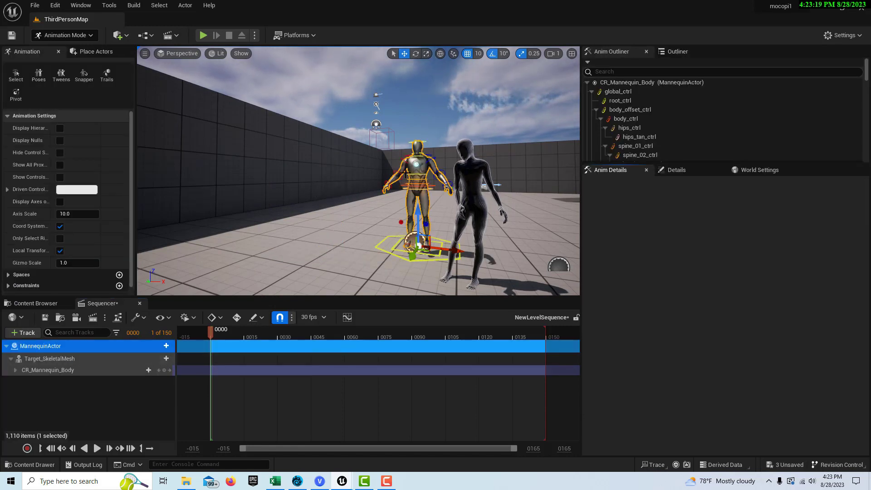
{"action": "left_click", "coordinate": [40, 370]}
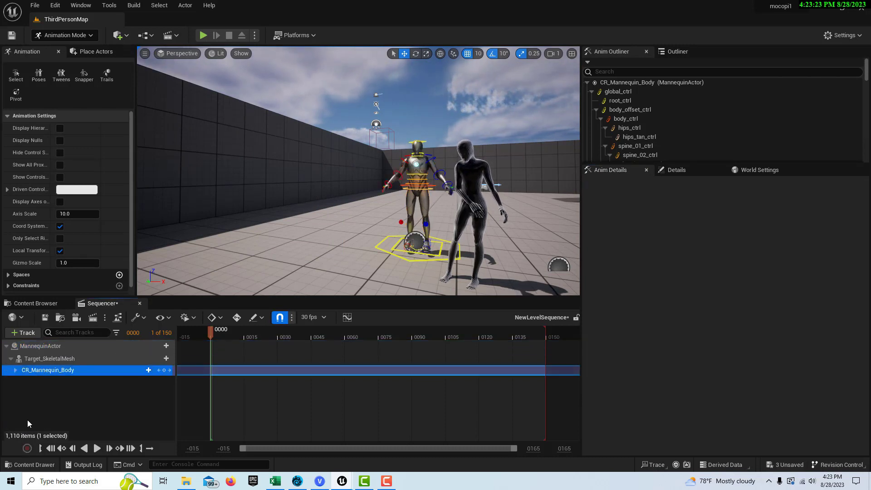
{"action": "key", "text": "Delete"}
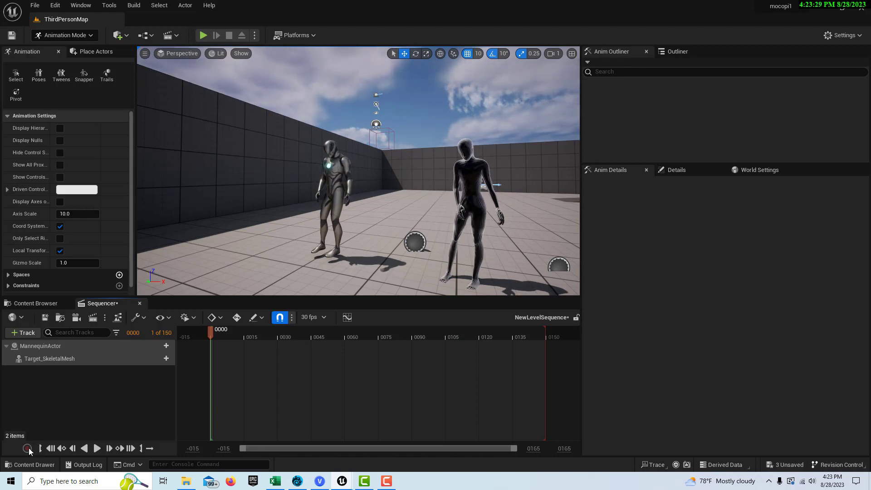
Start recording the mannequin's Target_SkeletalMesh in the sequence and confirm the recording
{"action": "left_click", "coordinate": [51, 360]}
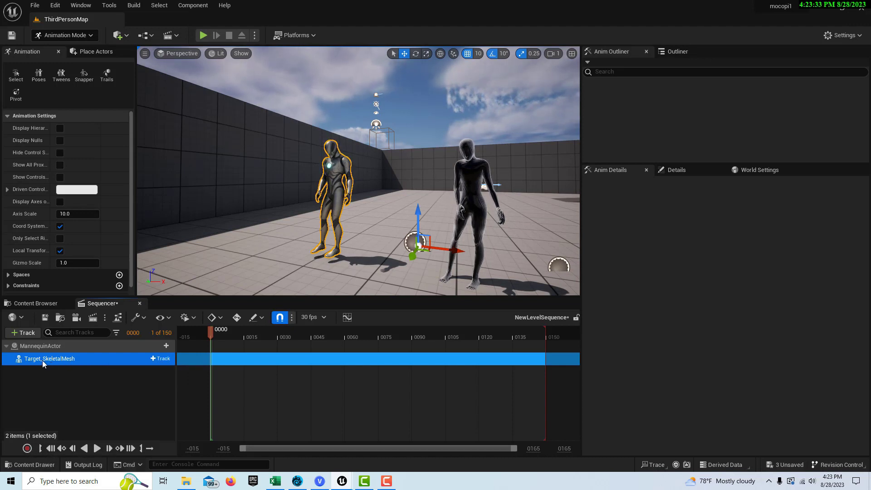
{"action": "left_click", "coordinate": [27, 449]}
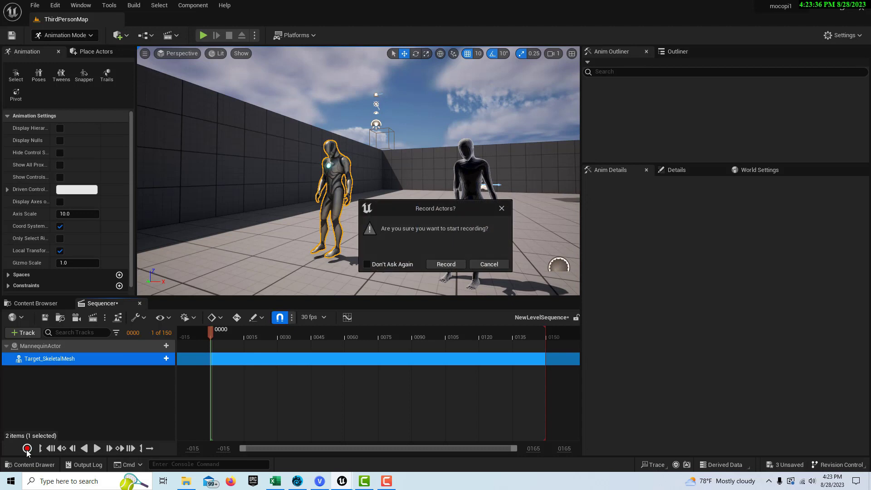
{"action": "left_click", "coordinate": [446, 265]}
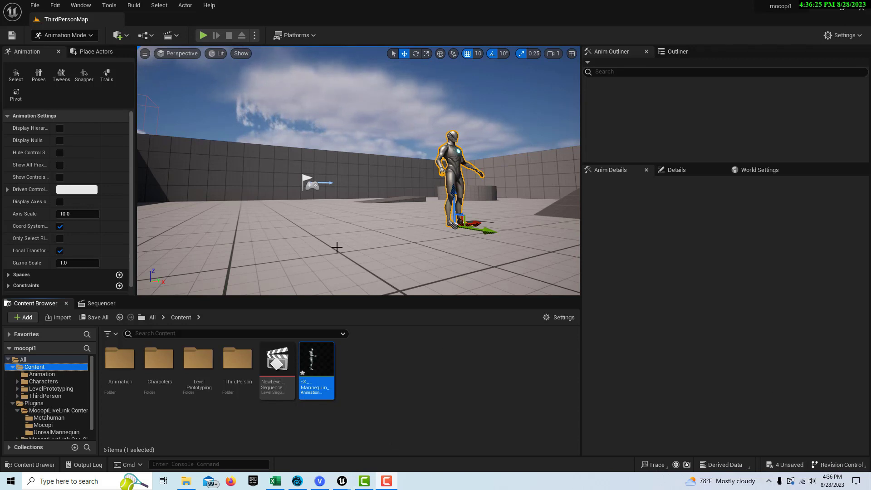
Create a second Level Sequence with the default name in the Content folder and open it in Sequencer
{"action": "scroll", "coordinate": [336, 247], "scroll_direction": "down", "scroll_amount": 6}
{"action": "scroll", "coordinate": [338, 249], "scroll_direction": "down", "scroll_amount": 3}
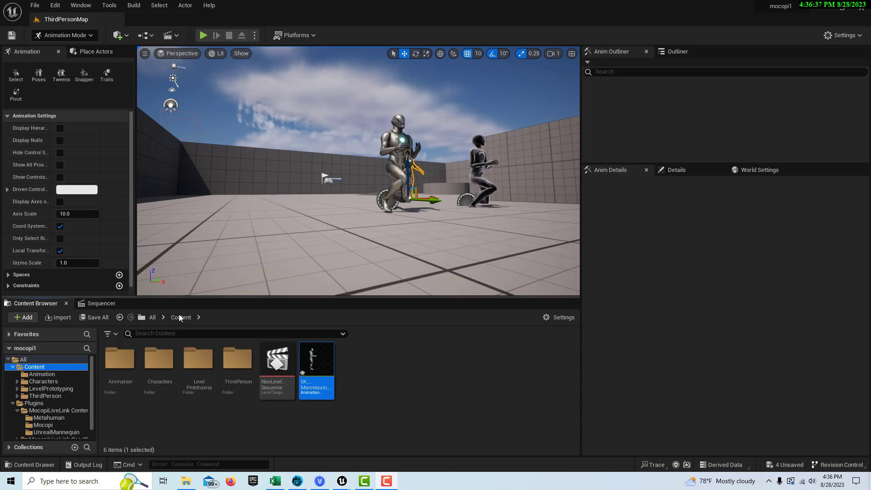
{"action": "right_click", "coordinate": [365, 367]}
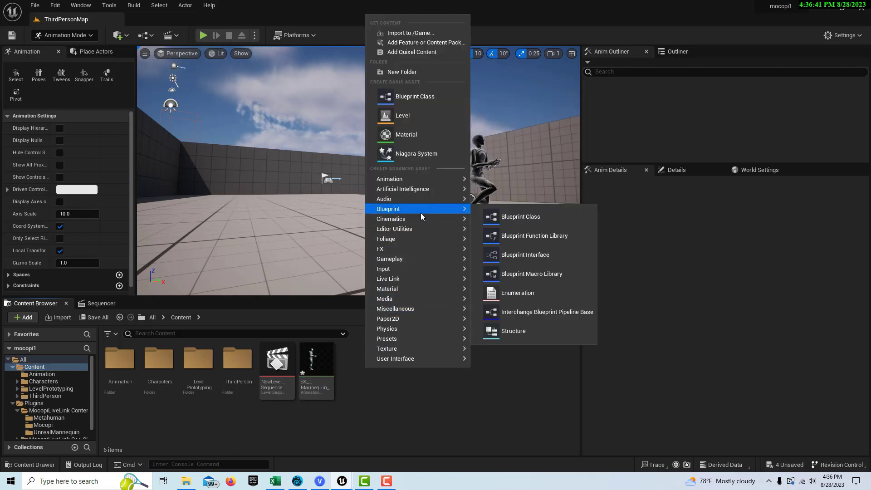
{"action": "mouse_move", "coordinate": [421, 217]}
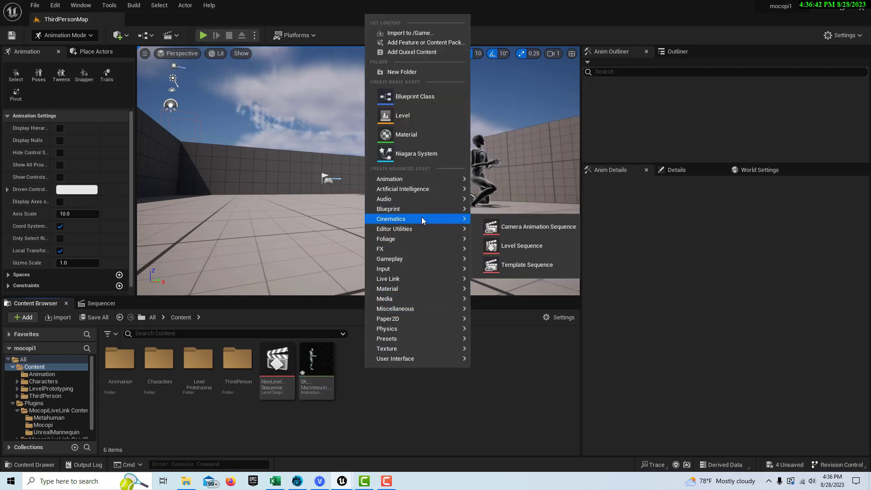
{"action": "left_click", "coordinate": [546, 244]}
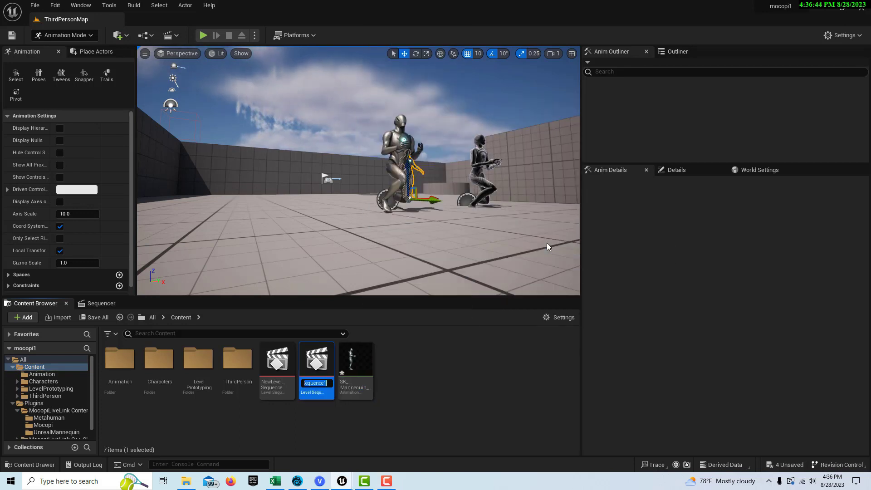
{"action": "key", "text": "Return"}
{"action": "double_click", "coordinate": [318, 363]}
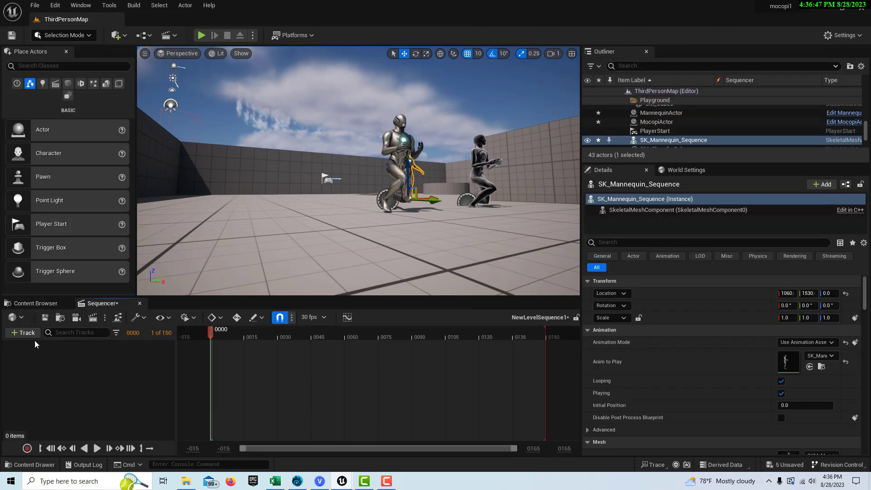
Add MannequinActor as an actor track to the second level sequence
{"action": "left_click", "coordinate": [20, 335]}
{"action": "mouse_move", "coordinate": [93, 172]}
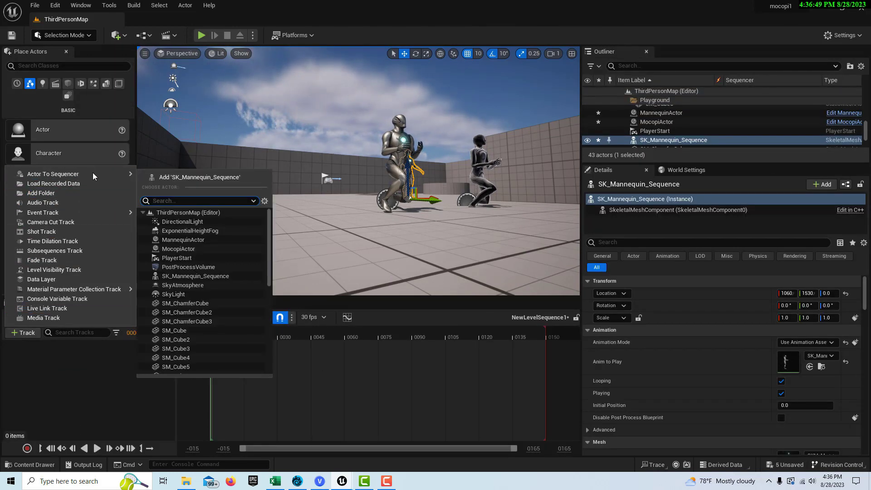
{"action": "left_click", "coordinate": [228, 239]}
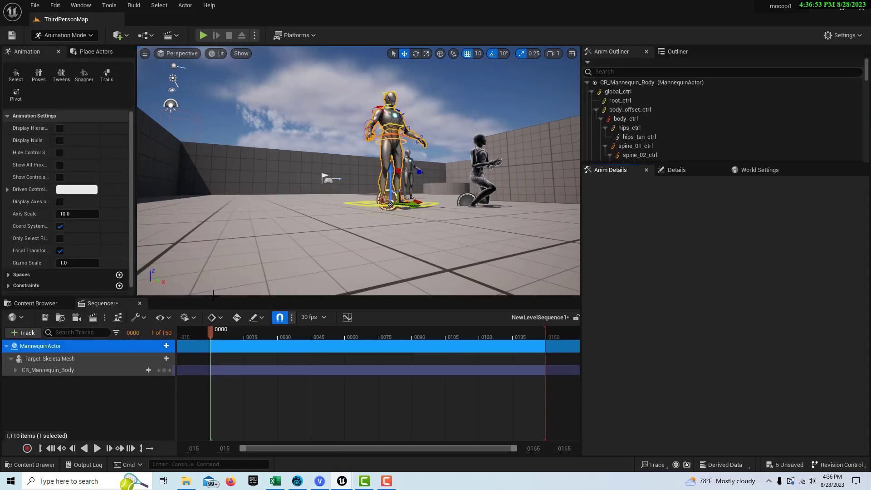
Delete the CR_Mannequin_Body track from the second sequence and extend its playback range to about frame 759
{"action": "left_click", "coordinate": [91, 369]}
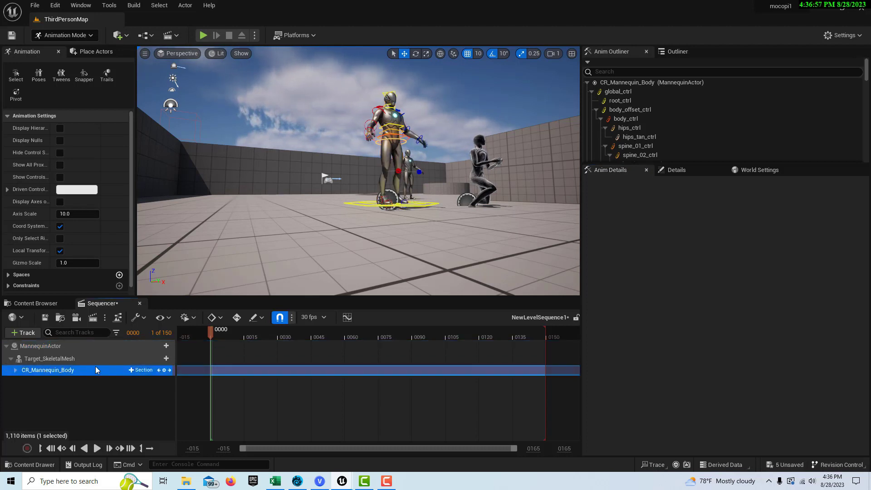
{"action": "key", "text": "Delete"}
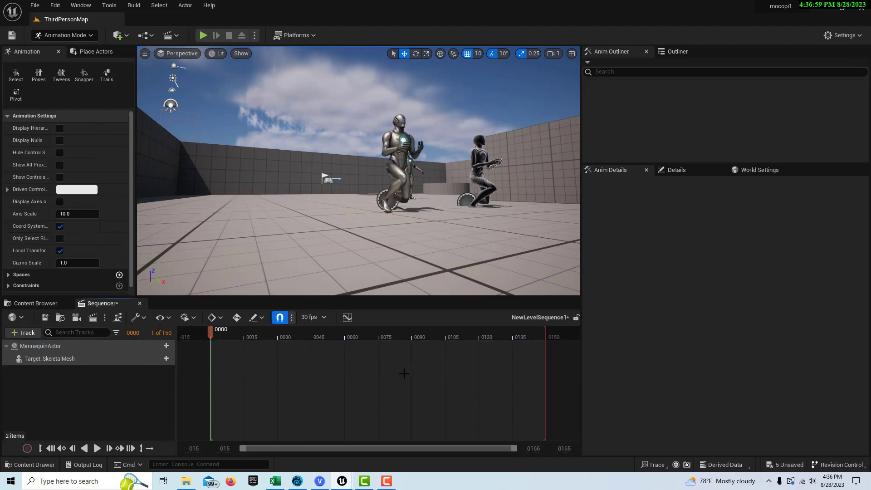
{"action": "scroll", "coordinate": [402, 373], "scroll_direction": "down", "scroll_amount": 6, "text": "ctrl"}
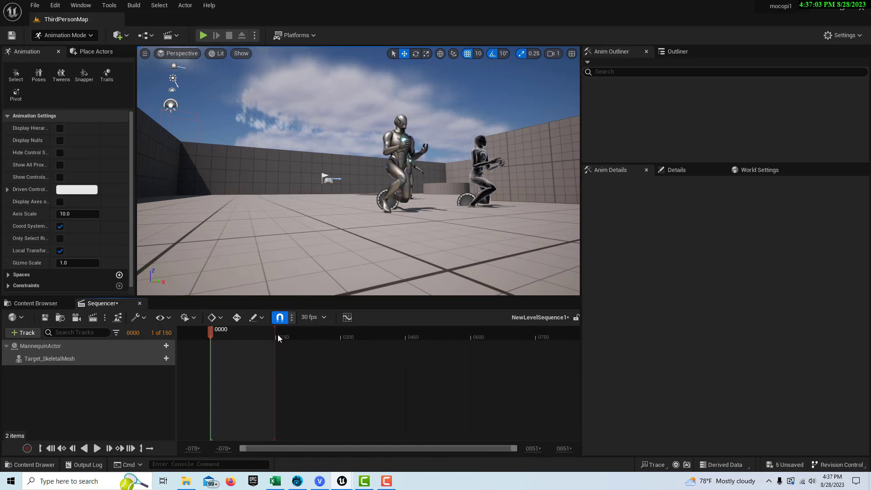
{"action": "left_click_drag", "start_coordinate": [275, 334], "coordinate": [539, 337]}
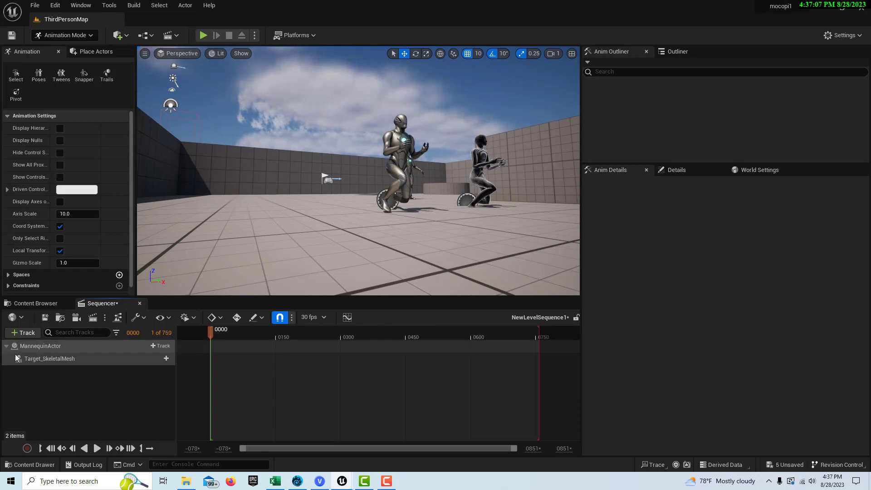
Record Target_SkeletalMesh in the second sequence and confirm the recording
{"action": "left_click", "coordinate": [42, 359]}
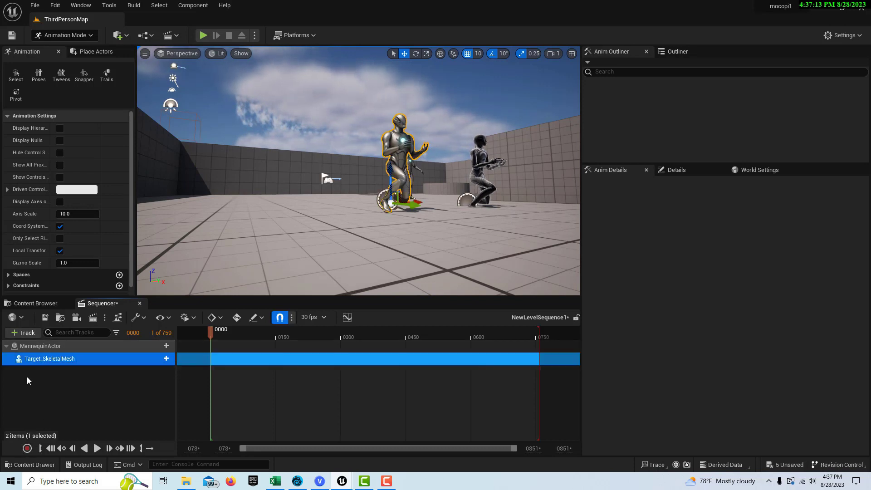
{"action": "left_click", "coordinate": [27, 448]}
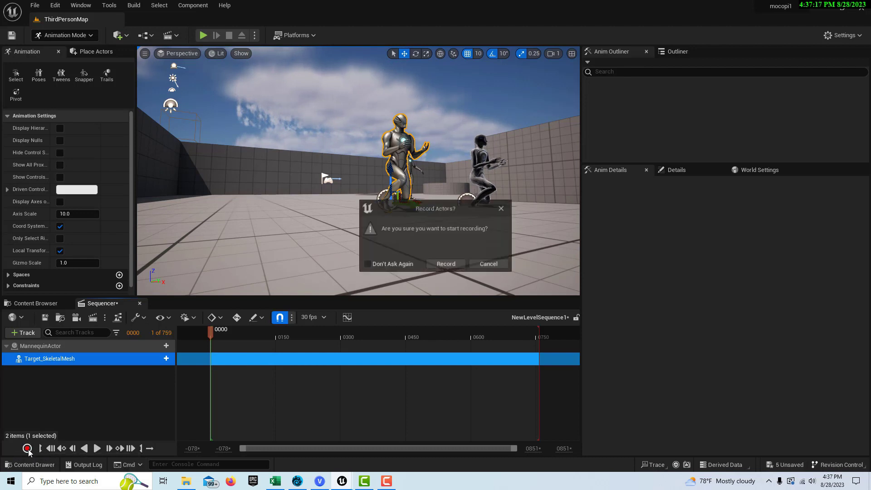
{"action": "left_click", "coordinate": [456, 267]}
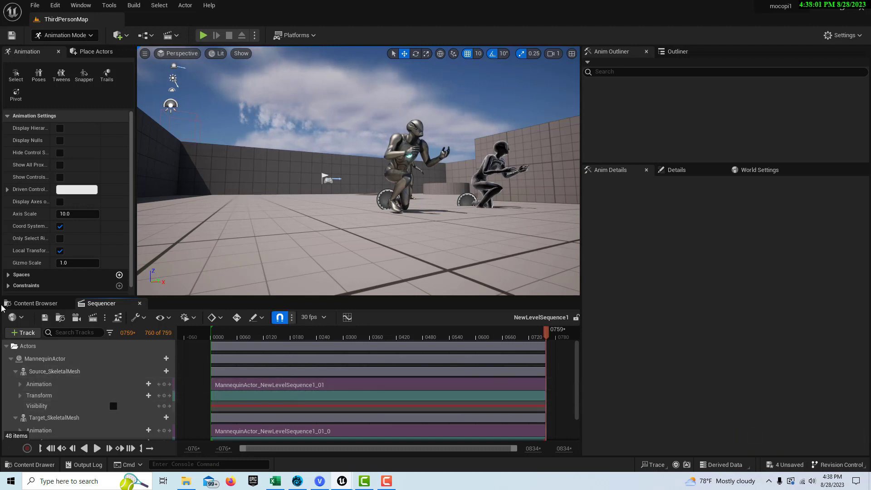
Bake the recorded Target_SkeletalMesh to an animation sequence named SK_Mannequin_Sequence2 in the Content folder, with the default export options
{"action": "left_click", "coordinate": [15, 371]}
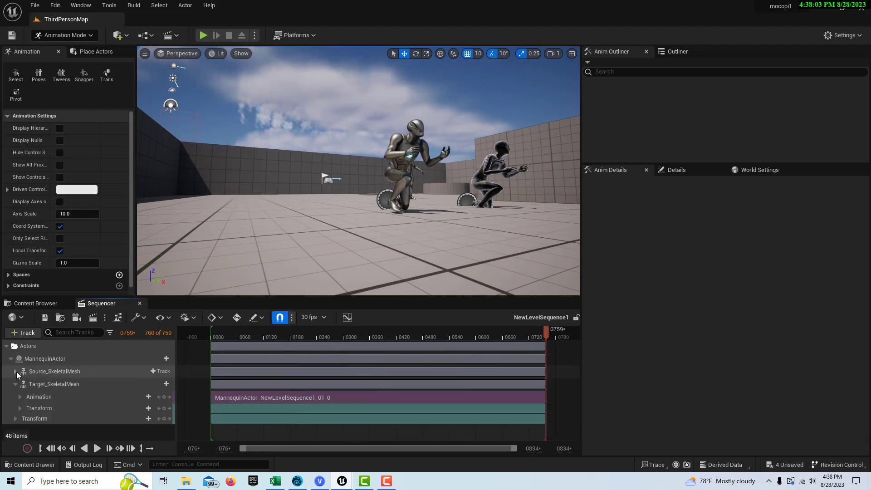
{"action": "left_click", "coordinate": [45, 384]}
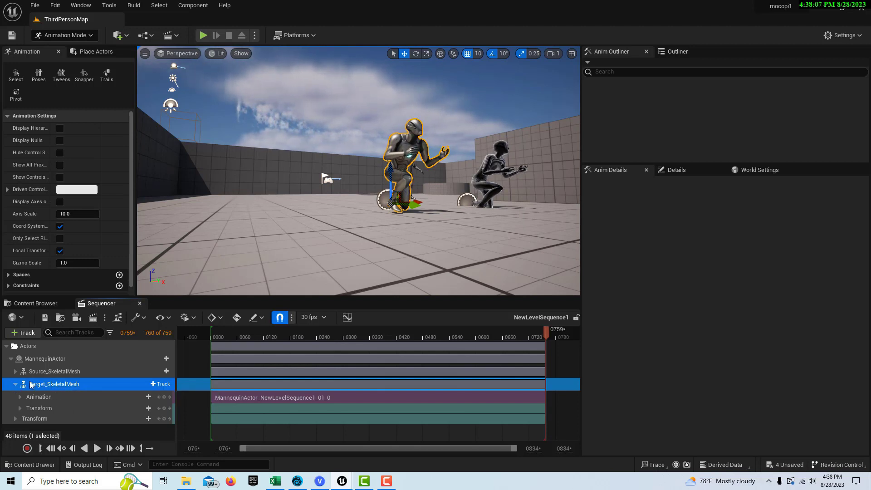
{"action": "left_click", "coordinate": [16, 384]}
{"action": "right_click", "coordinate": [63, 385]}
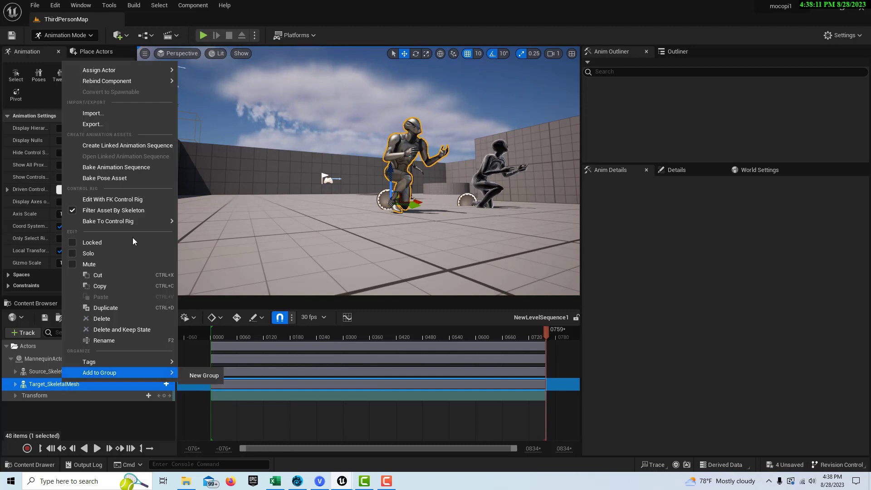
{"action": "left_click", "coordinate": [148, 167]}
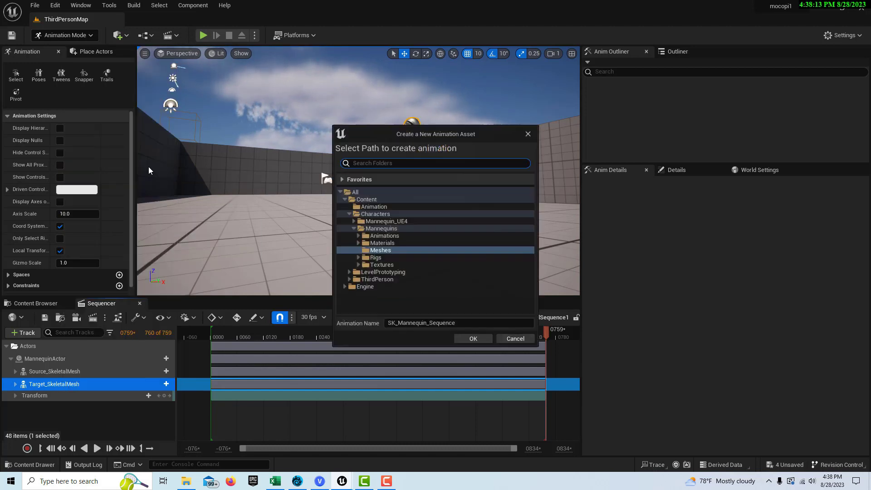
{"action": "left_click", "coordinate": [377, 200]}
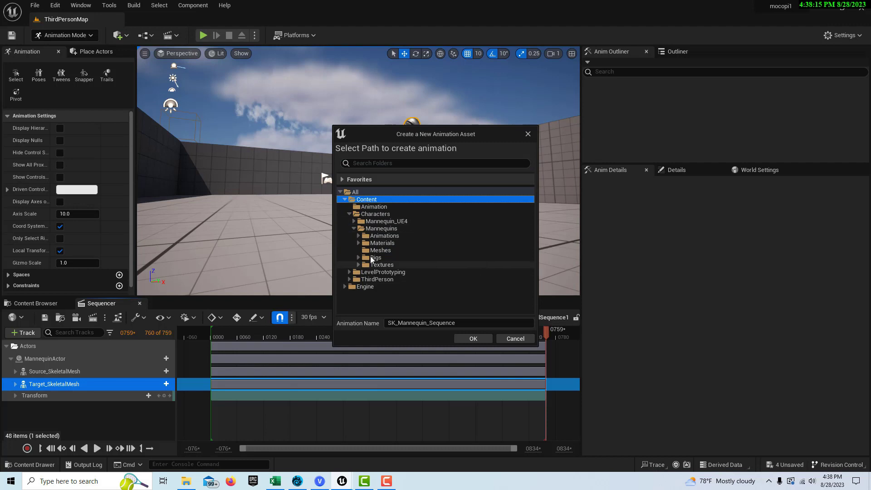
{"action": "left_click", "coordinate": [489, 323]}
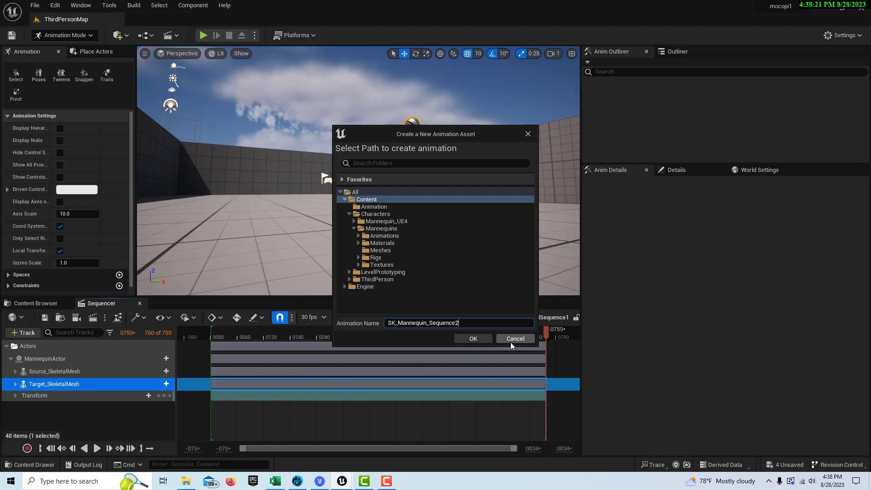
{"action": "left_click", "coordinate": [473, 339]}
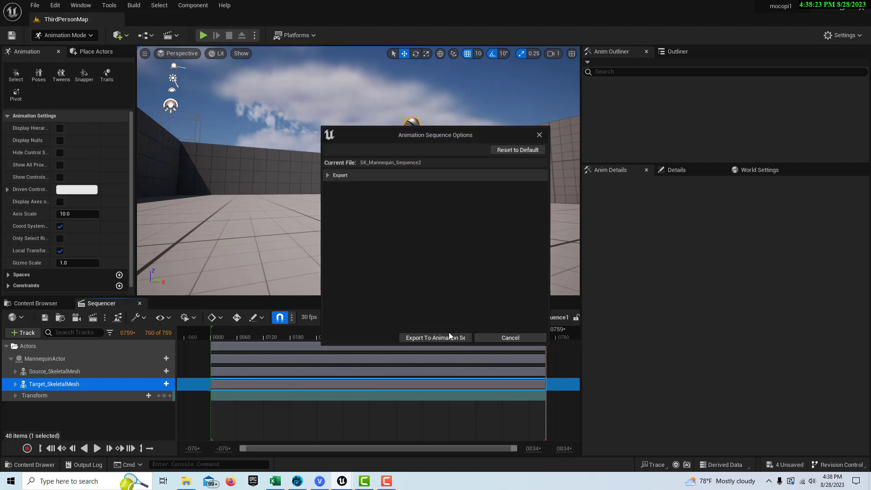
{"action": "left_click", "coordinate": [447, 338]}
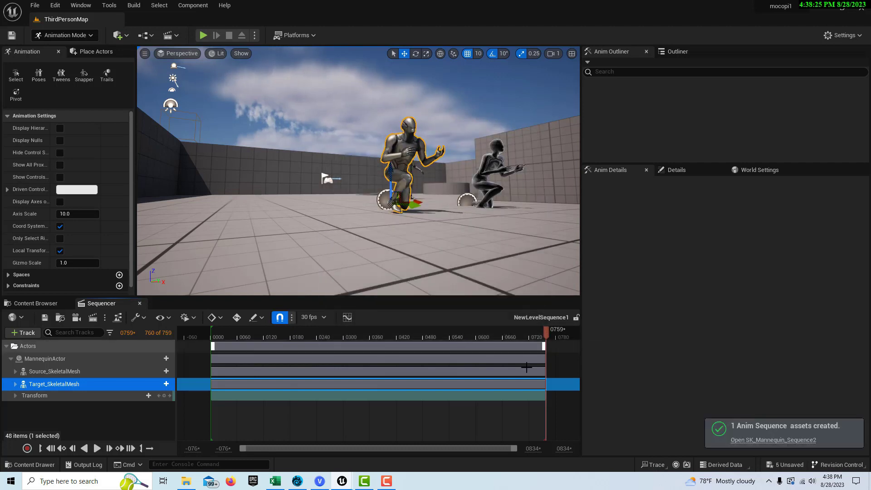
Place SK_Mannequin_Sequence2 from the Content folder on the floor beside the kneeling mannequin and play the level to check it
{"action": "left_click", "coordinate": [36, 303]}
{"action": "left_click", "coordinate": [59, 359]}
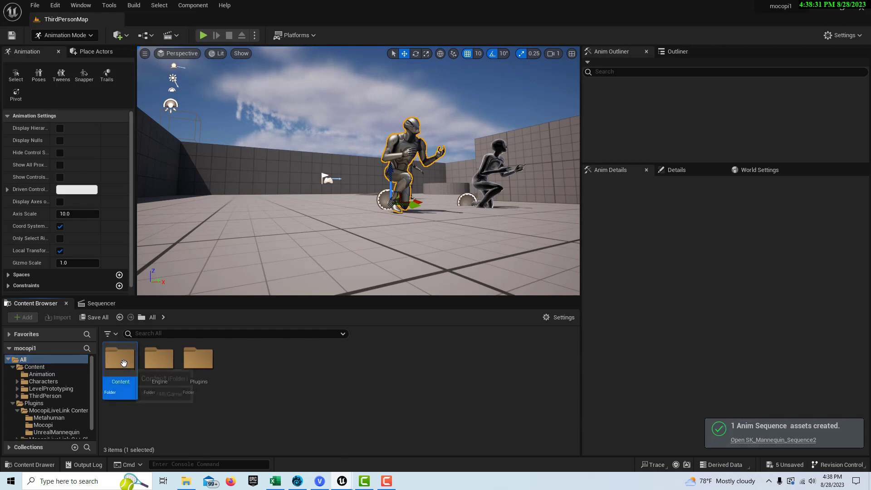
{"action": "double_click", "coordinate": [124, 363]}
{"action": "mouse_move", "coordinate": [406, 365]}
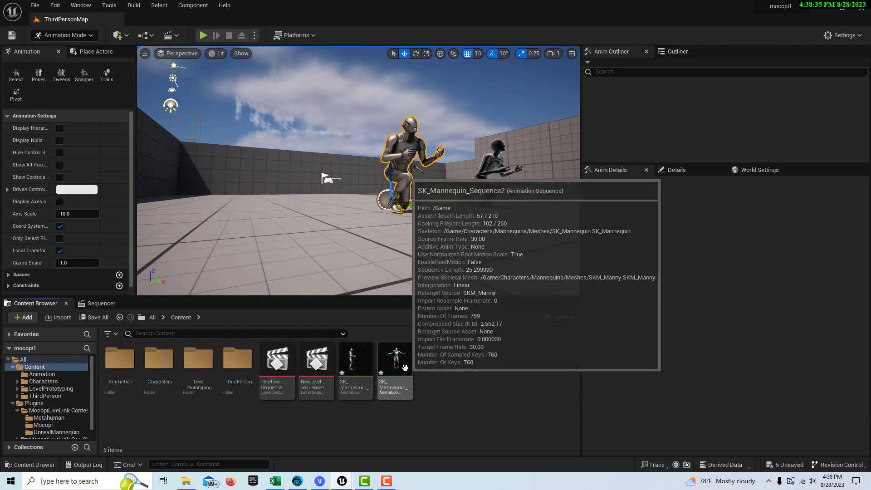
{"action": "left_click_drag", "start_coordinate": [395, 360], "coordinate": [257, 209]}
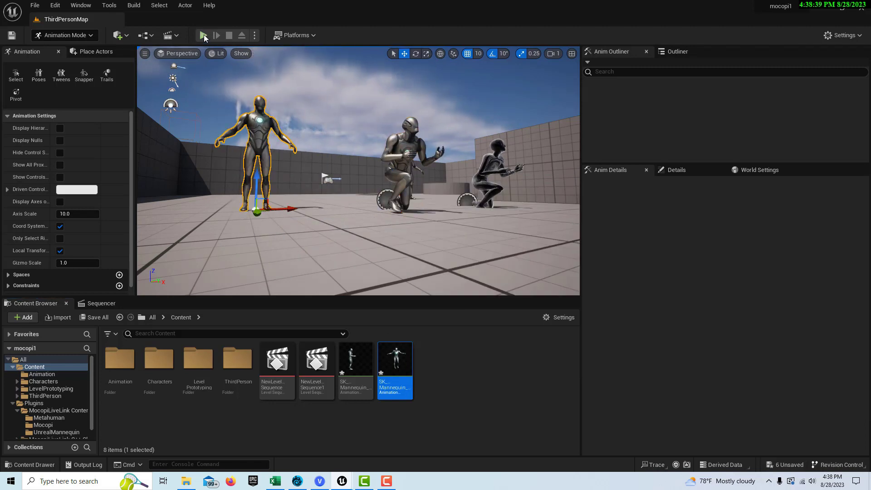
{"action": "left_click", "coordinate": [204, 35]}
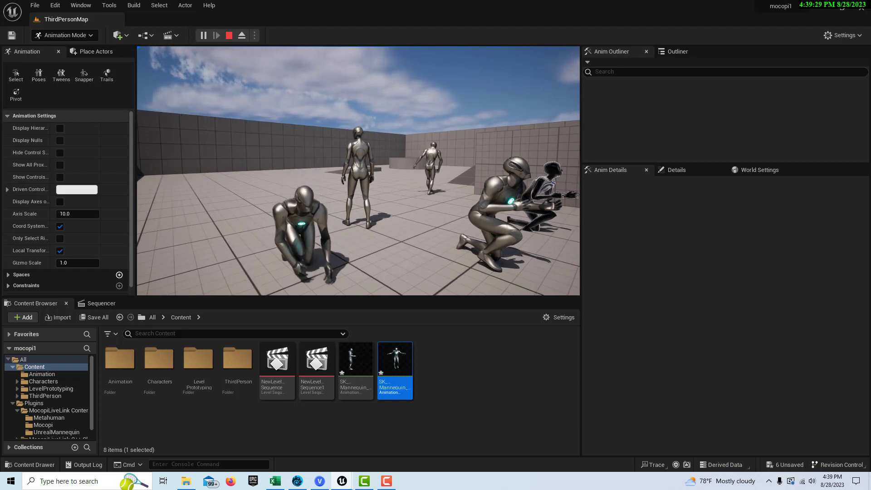
{"action": "key", "text": "Escape"}
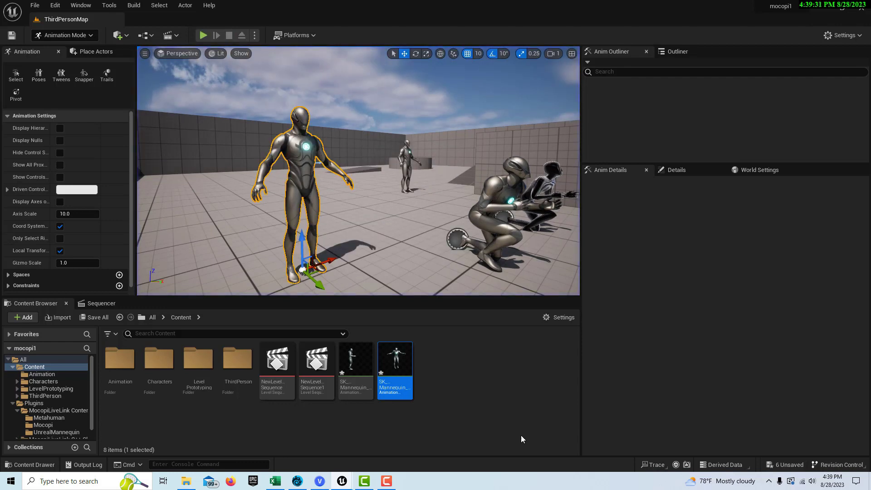
Open SK_Mannequin_Sequence2 in the animation editor and maximize its window
{"action": "mouse_move", "coordinate": [402, 357]}
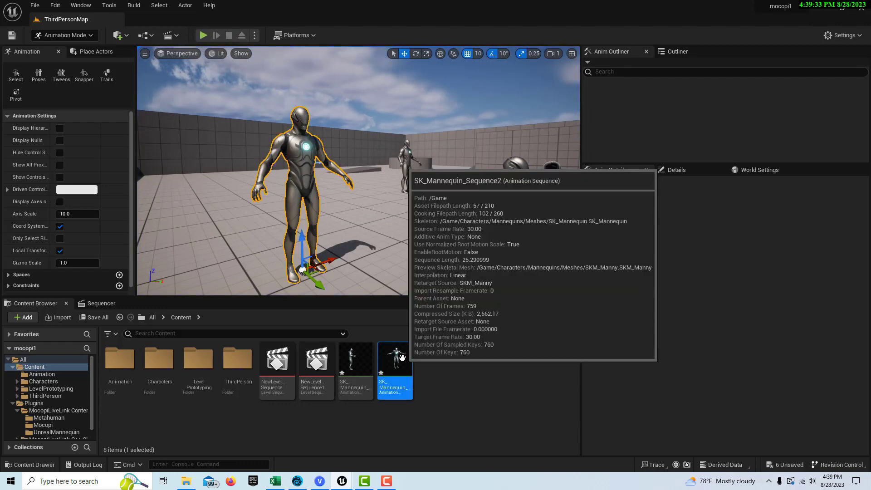
{"action": "double_click", "coordinate": [404, 358]}
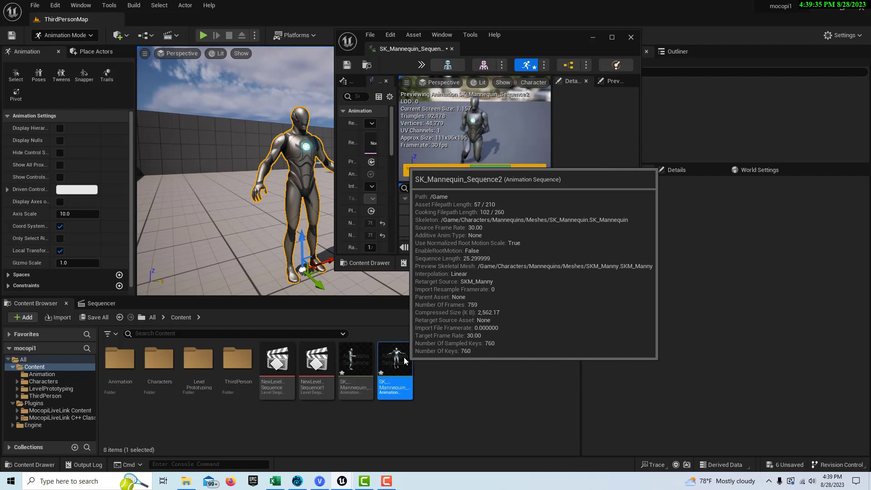
{"action": "left_click", "coordinate": [611, 38]}
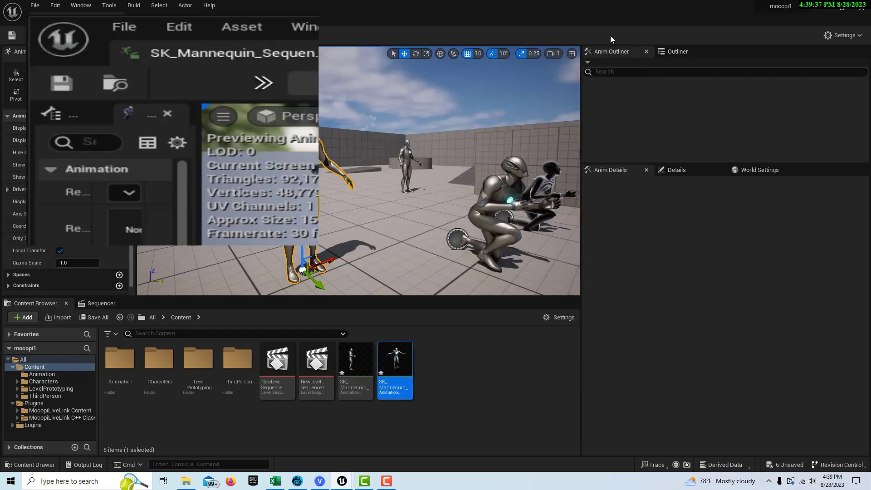